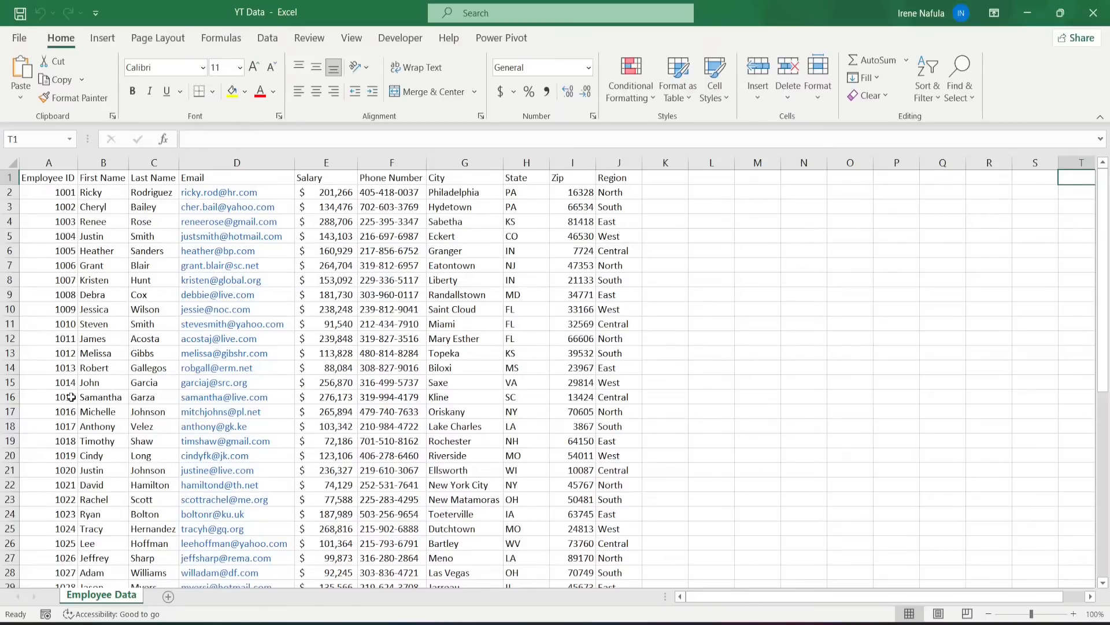
Bold the column headers in A1:J1 of the Employee Data sheet.
scroll(71, 397, down, 7)
scroll(71, 397, up, 7)
click(8, 177)
click(40, 179)
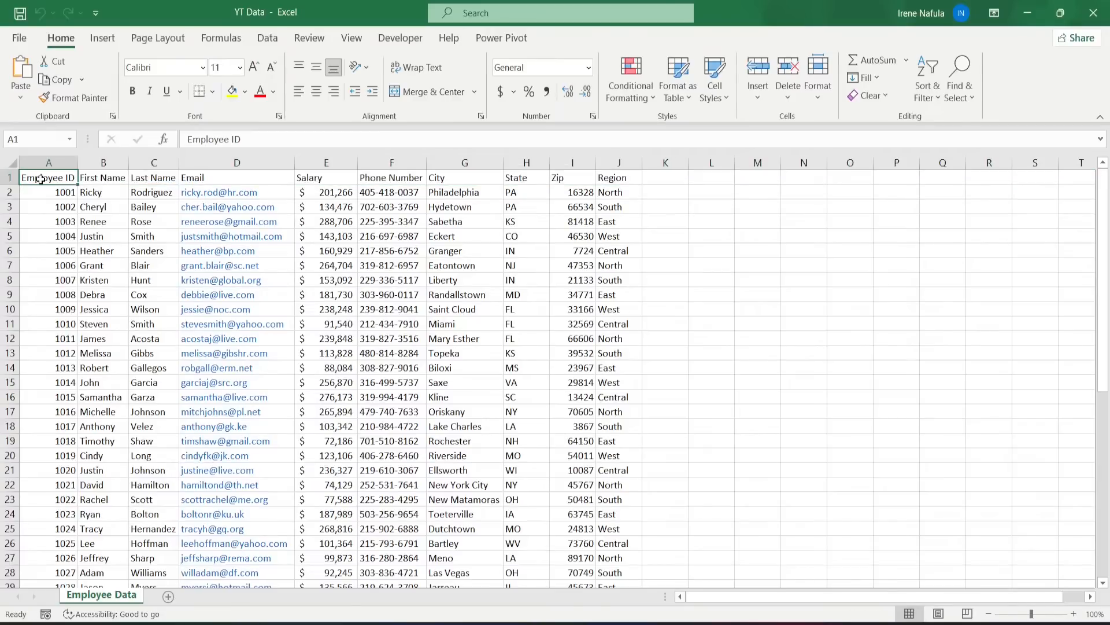
drag(40, 180, 615, 173)
click(130, 93)
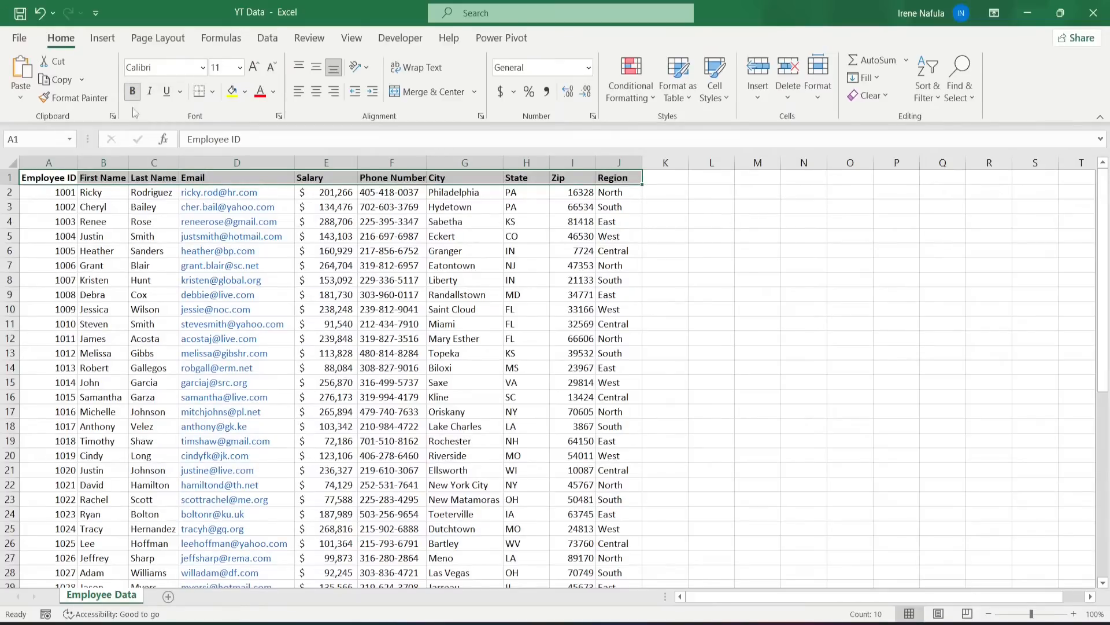
click(224, 322)
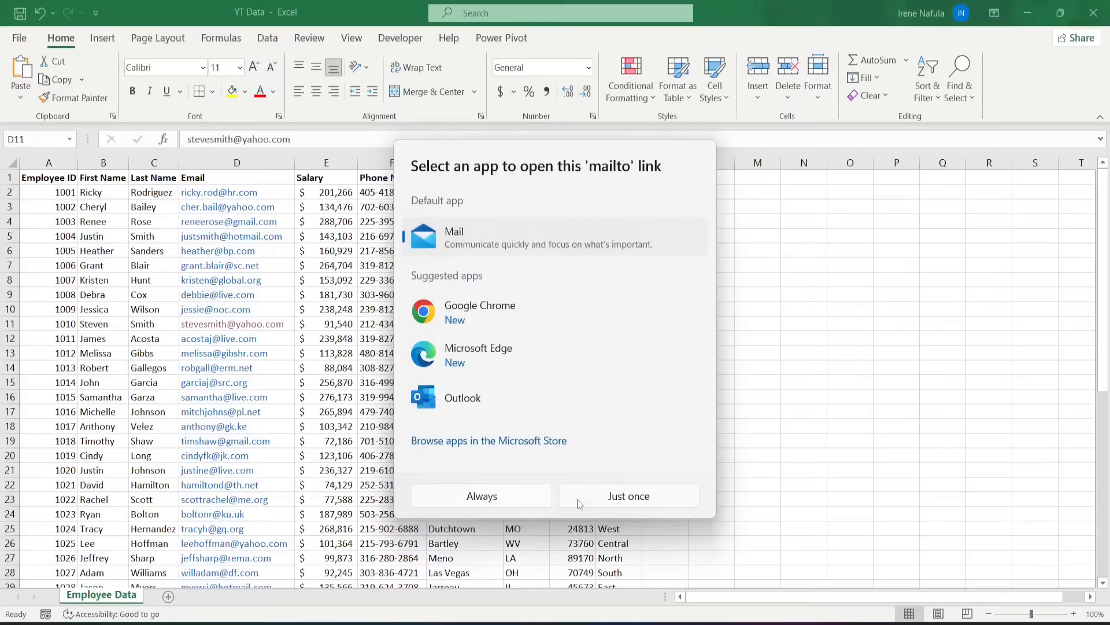
click(839, 312)
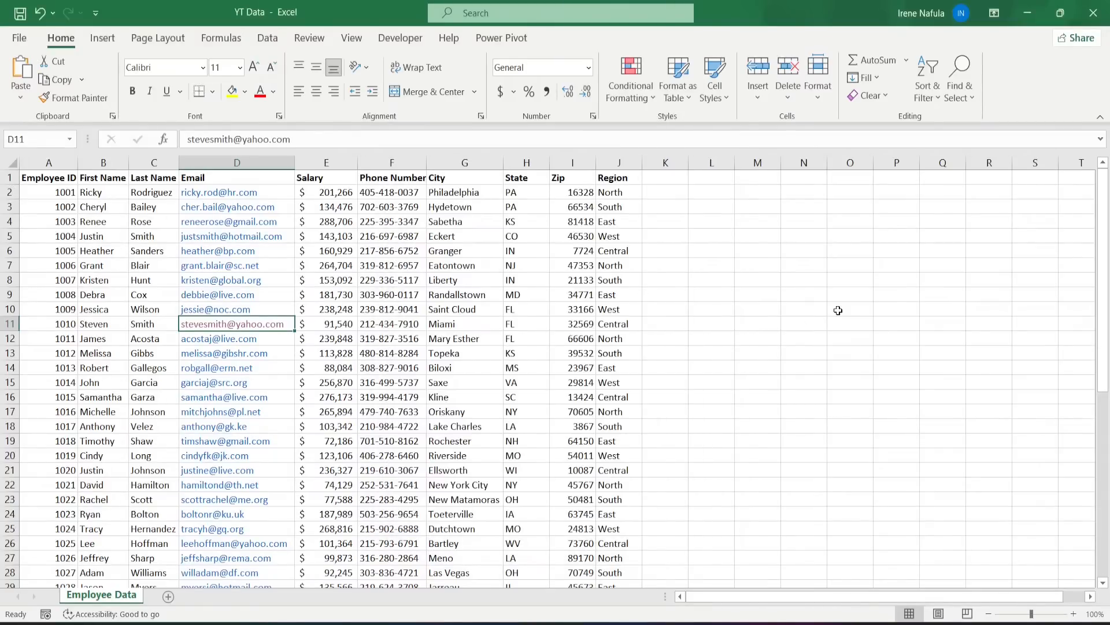
Freeze the top row of the Employee Data sheet so the column headers stay fixed.
click(8, 178)
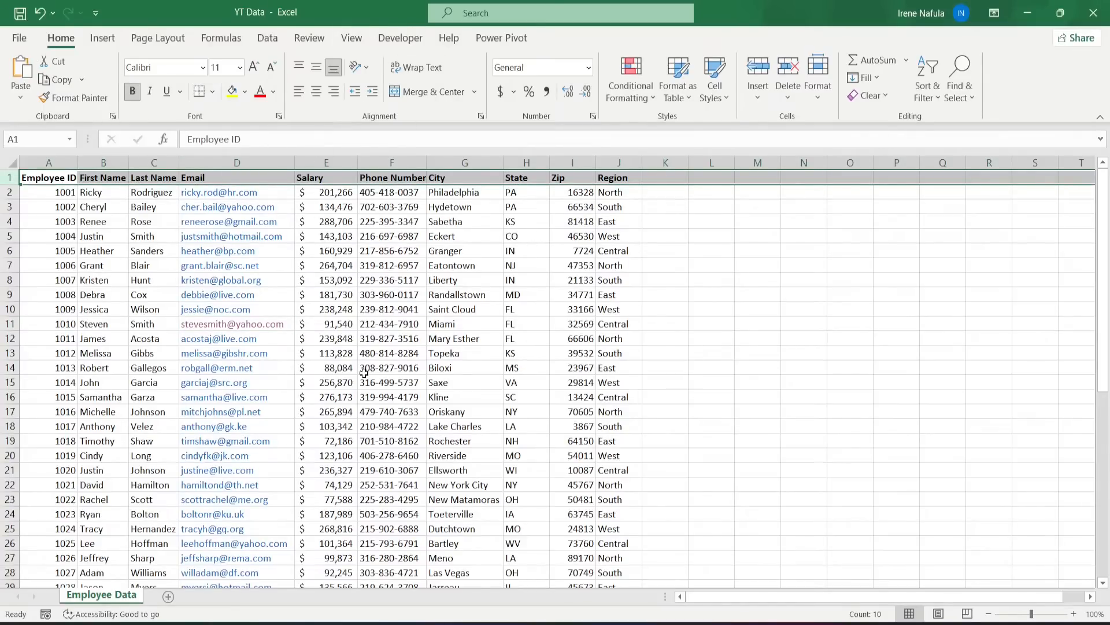
scroll(363, 373, down, 5)
scroll(364, 373, up, 5)
click(315, 44)
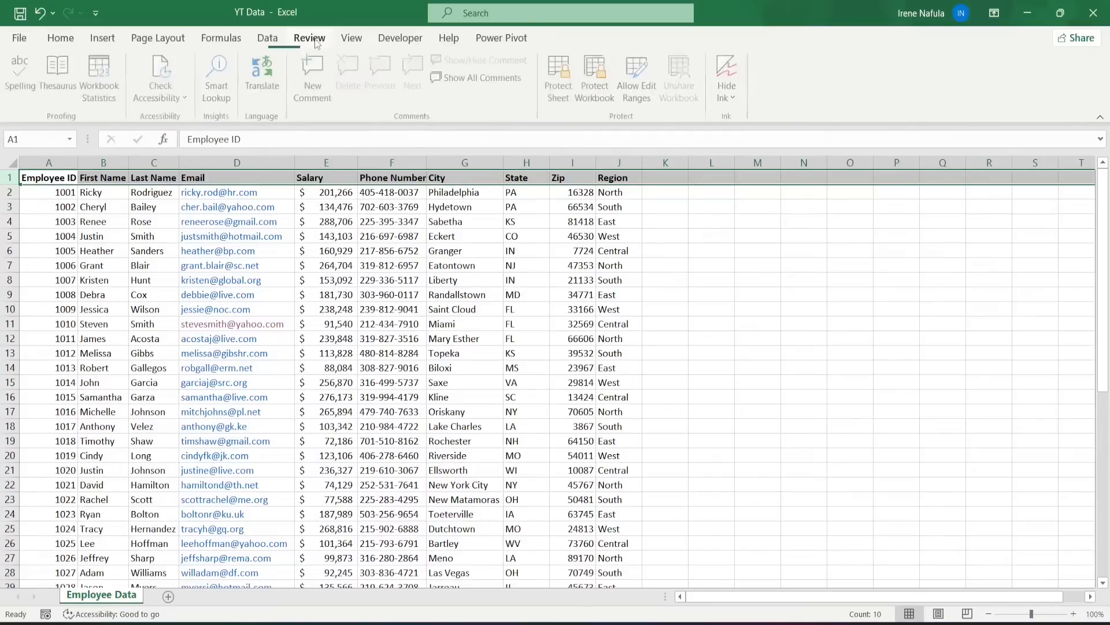
click(360, 42)
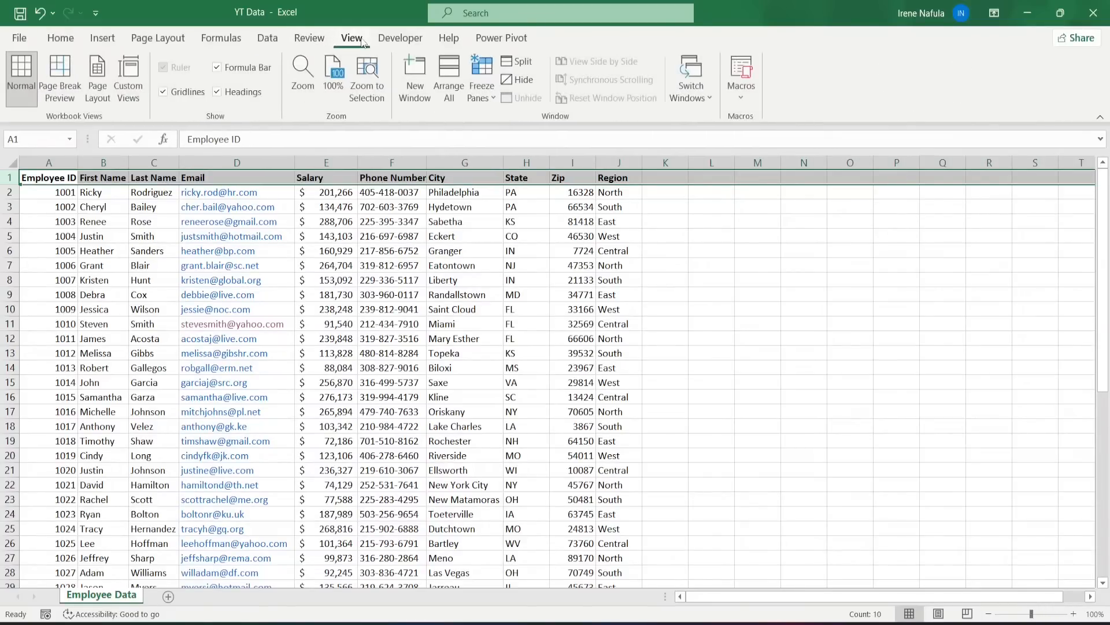
click(491, 99)
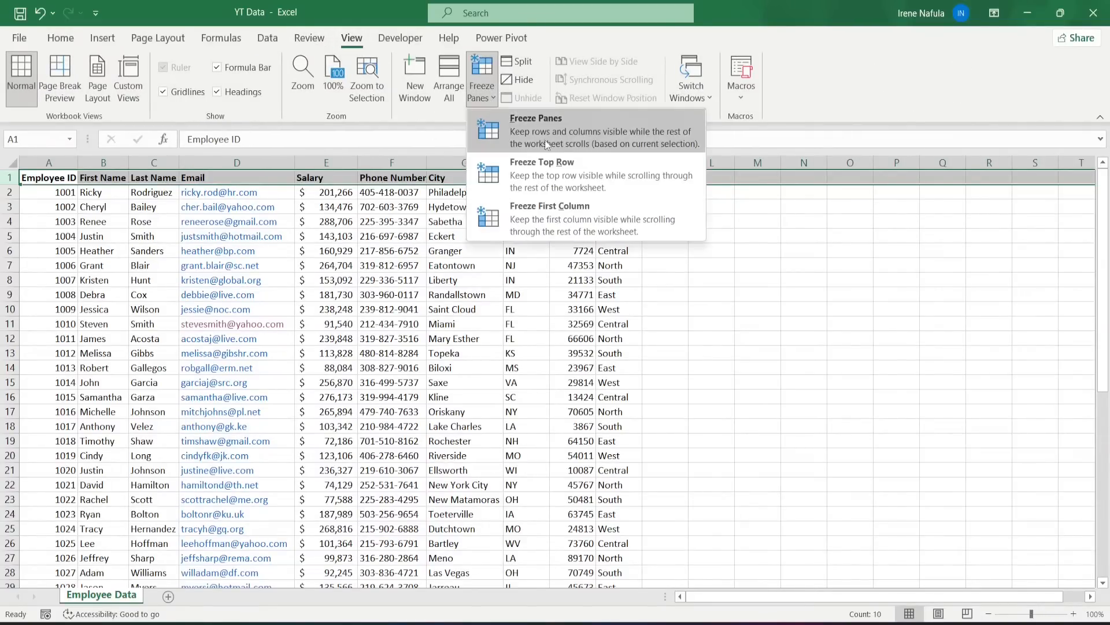
click(550, 159)
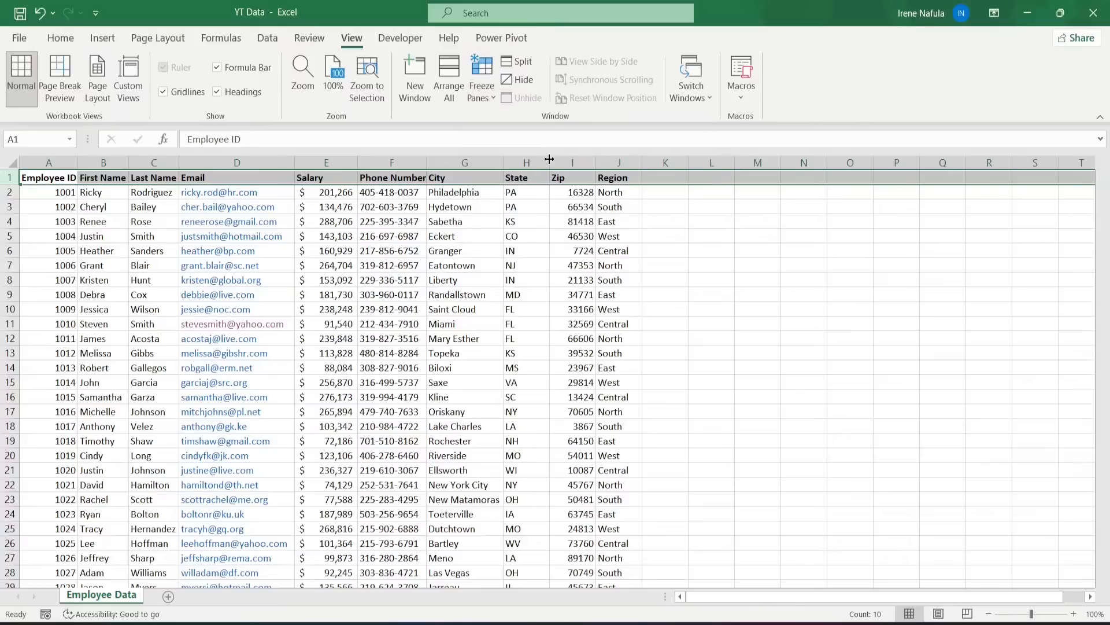
click(278, 355)
scroll(342, 291, down, 5)
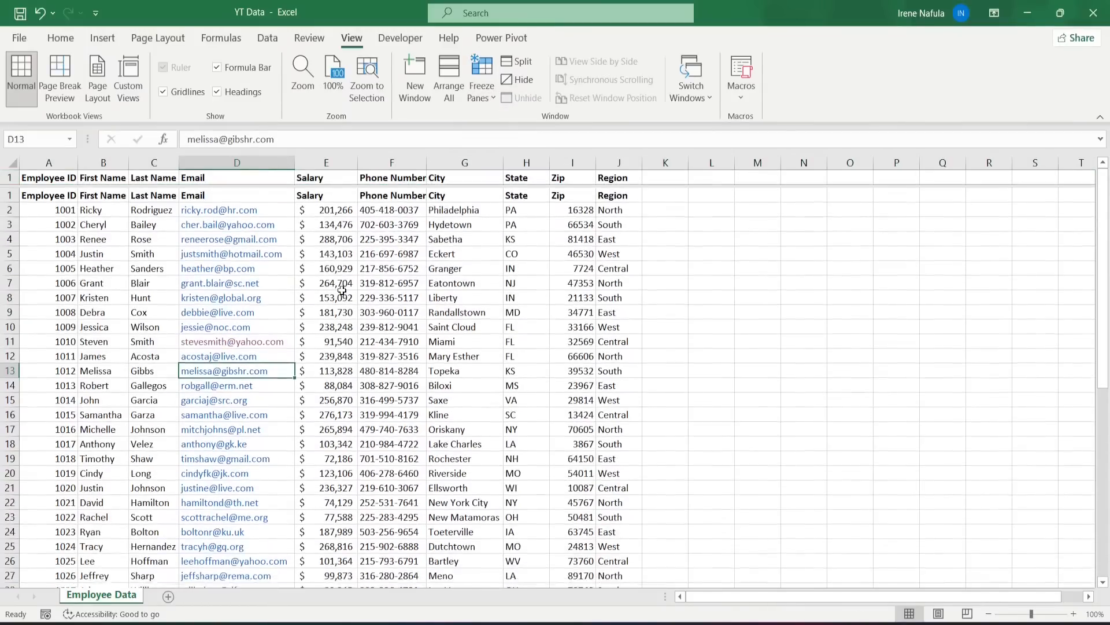
scroll(343, 290, down, 7)
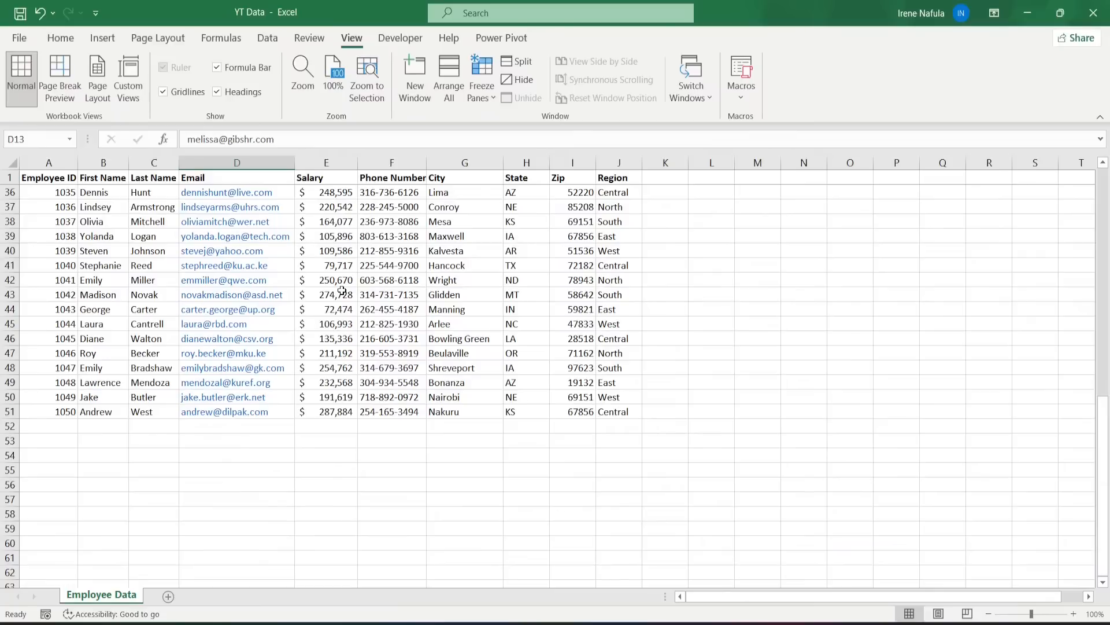
Run Remove Duplicates on the employee data with headers, comparing only the Employee ID column.
click(61, 39)
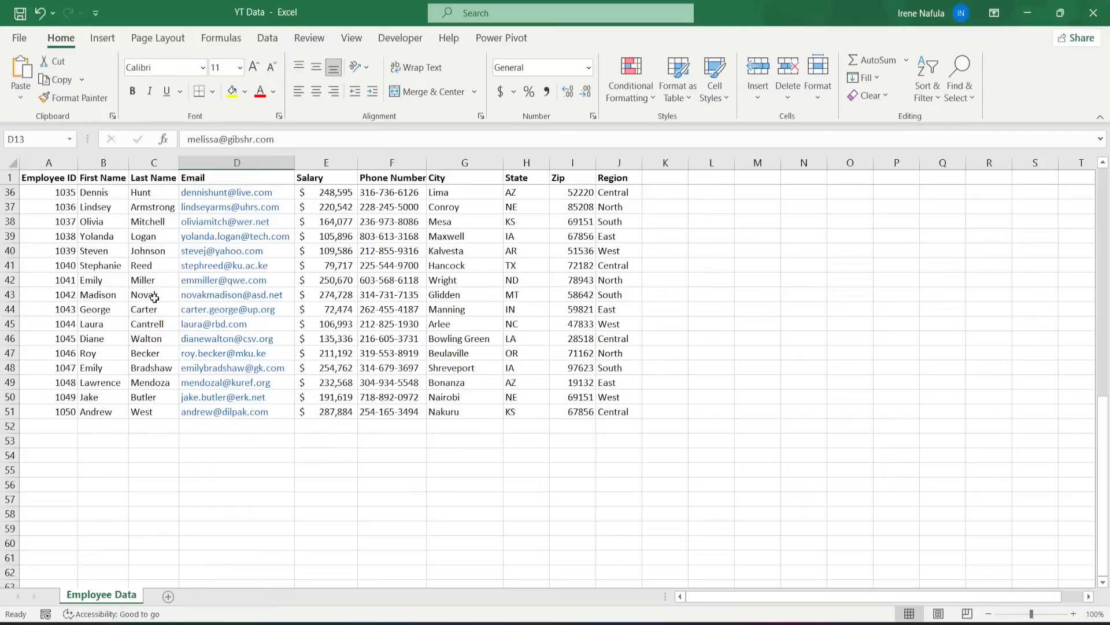
scroll(155, 298, up, 12)
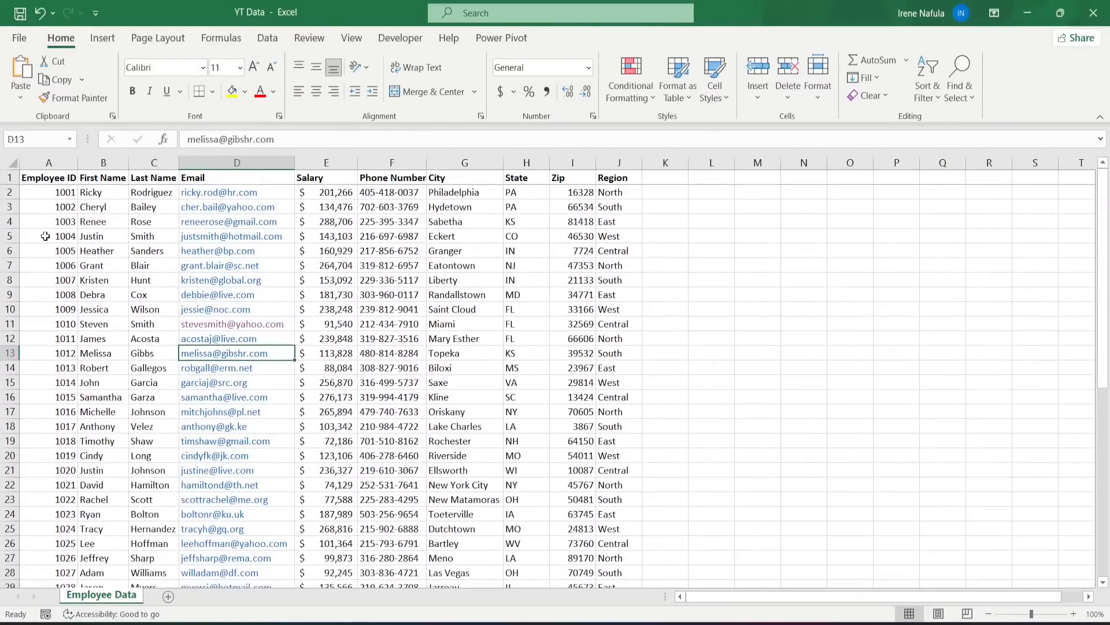
click(76, 396)
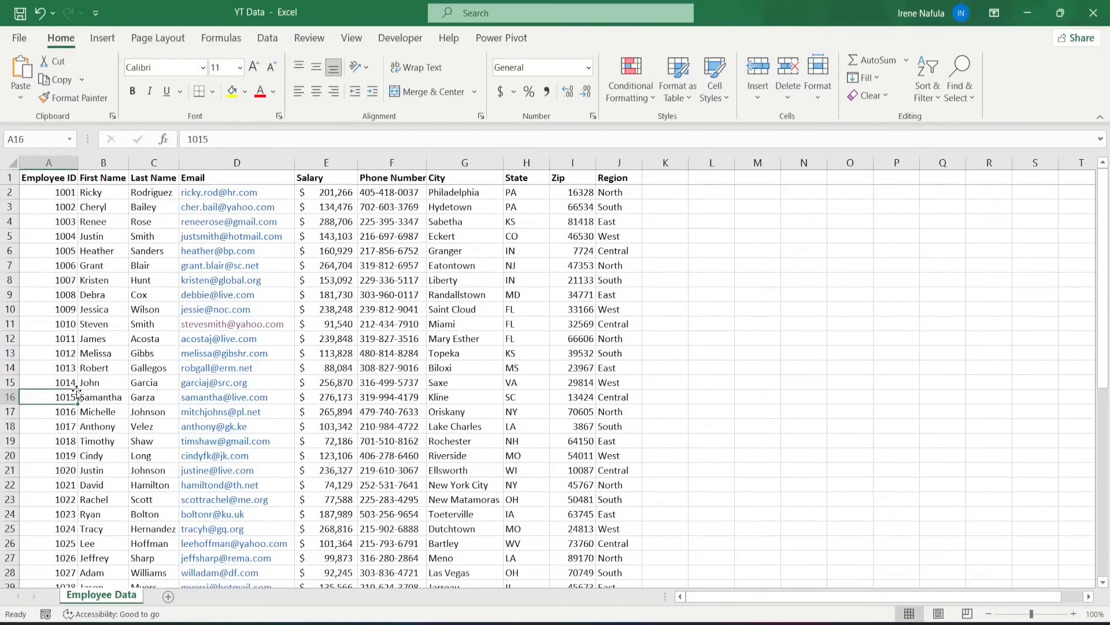
click(268, 38)
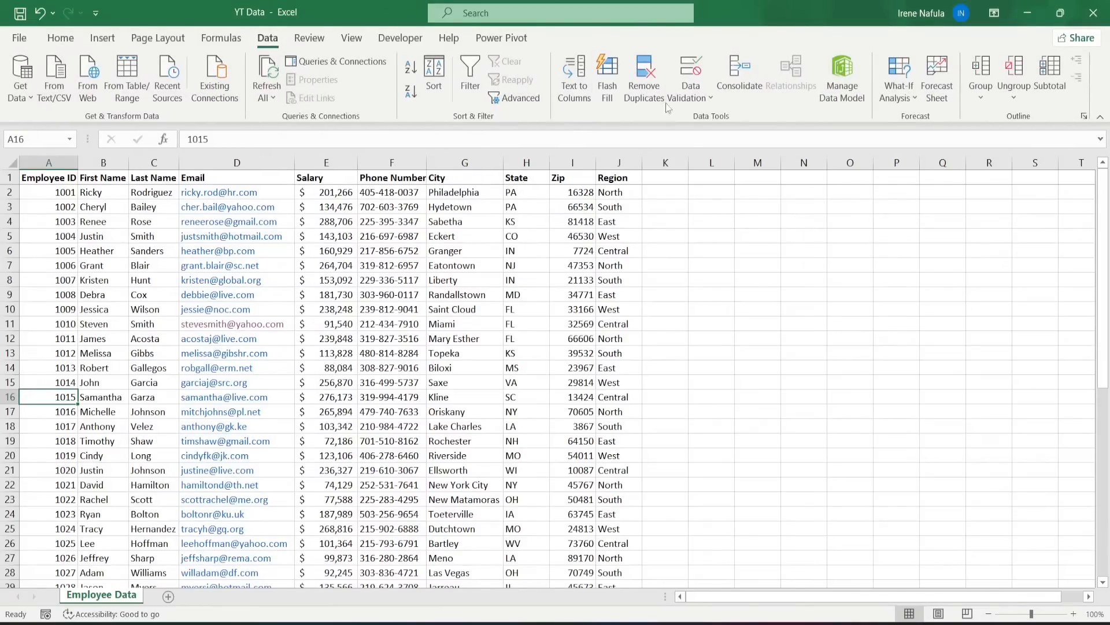
click(647, 90)
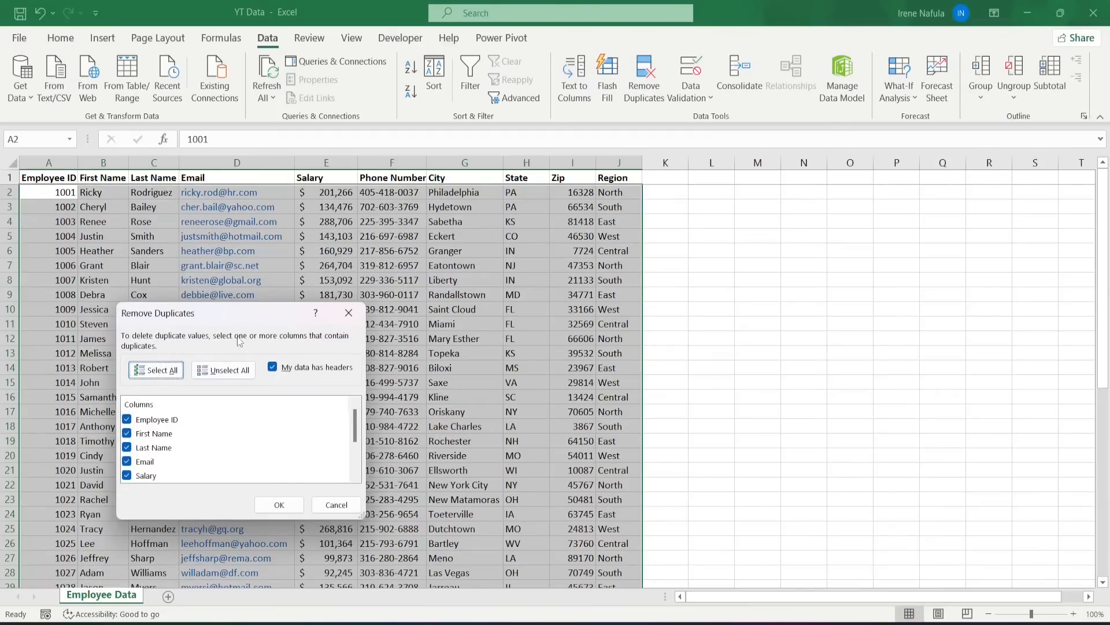
drag(241, 312, 348, 209)
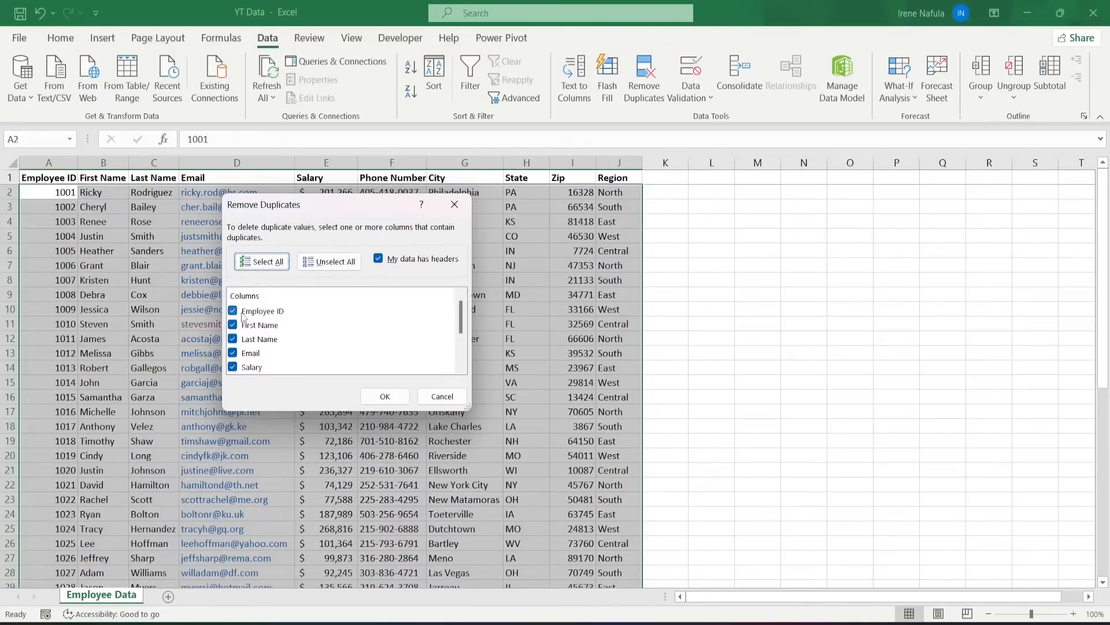
click(335, 266)
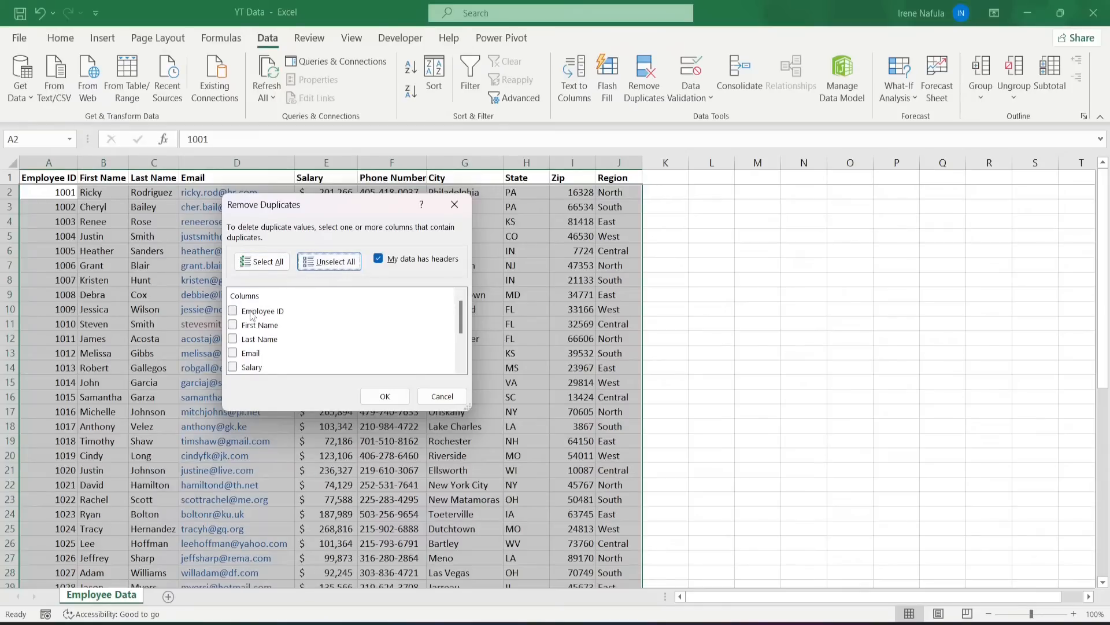
click(233, 312)
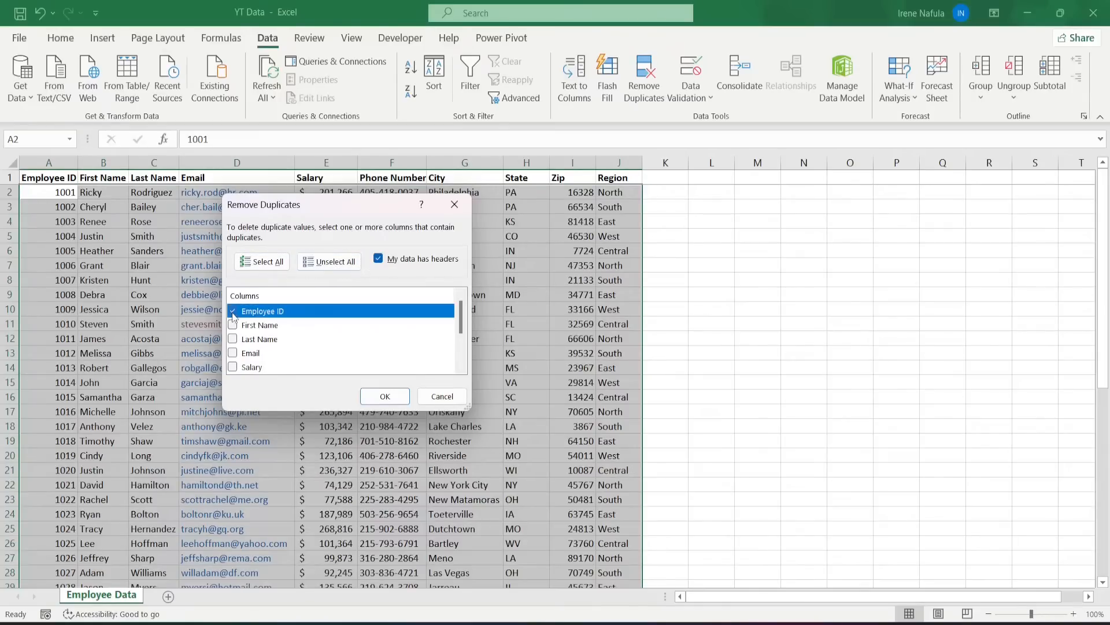
click(385, 397)
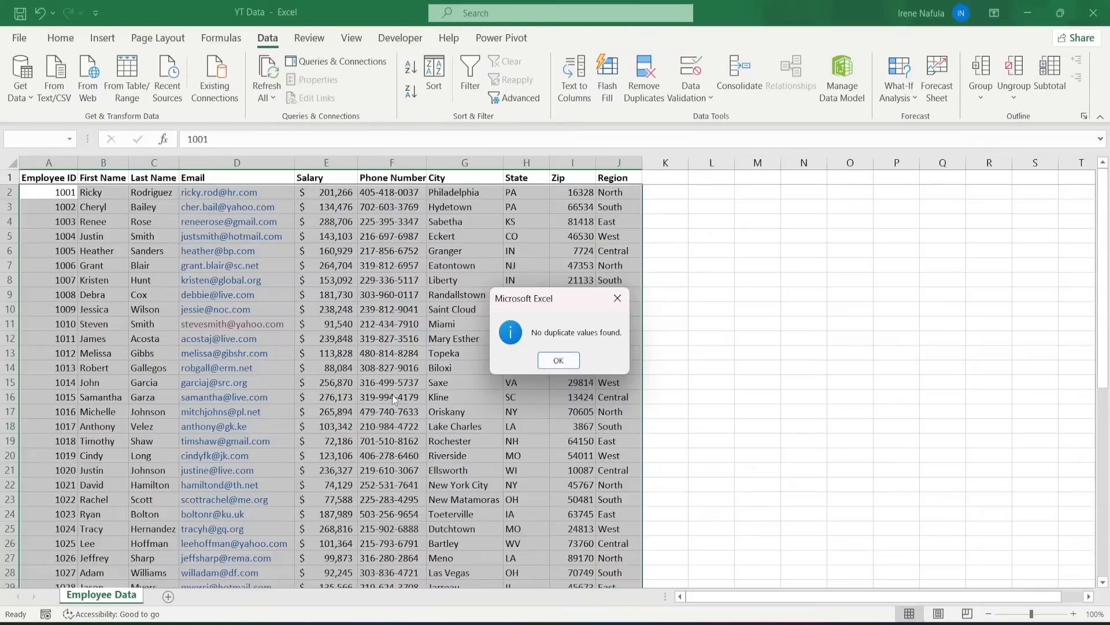
click(548, 361)
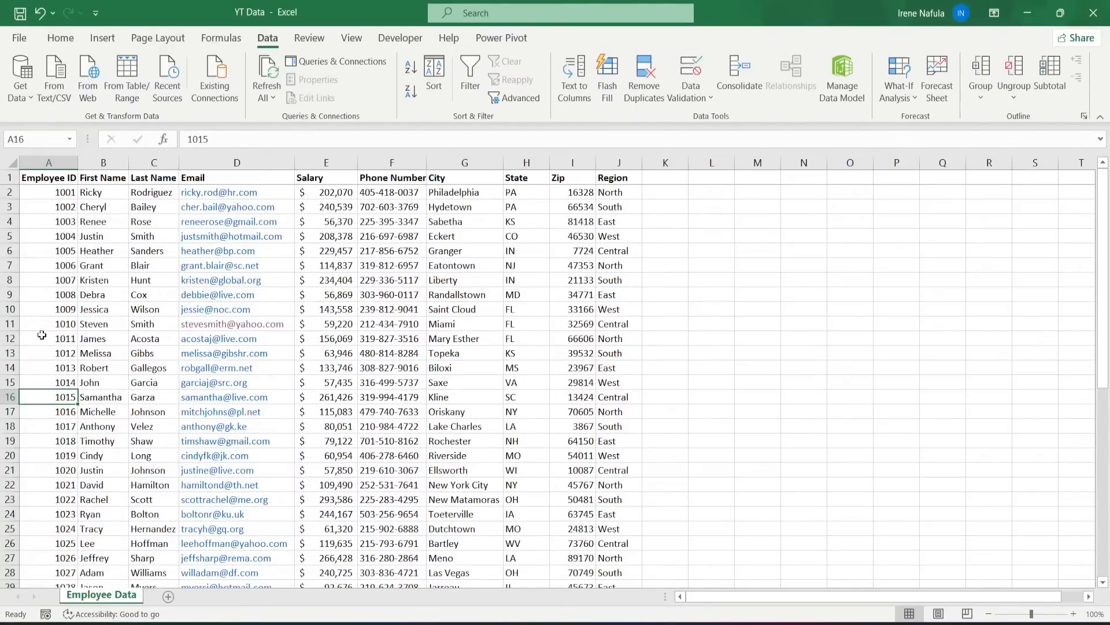
Replace the Employee IDs in A8 and A28 with the same IDs as in the rows directly above them.
click(67, 279)
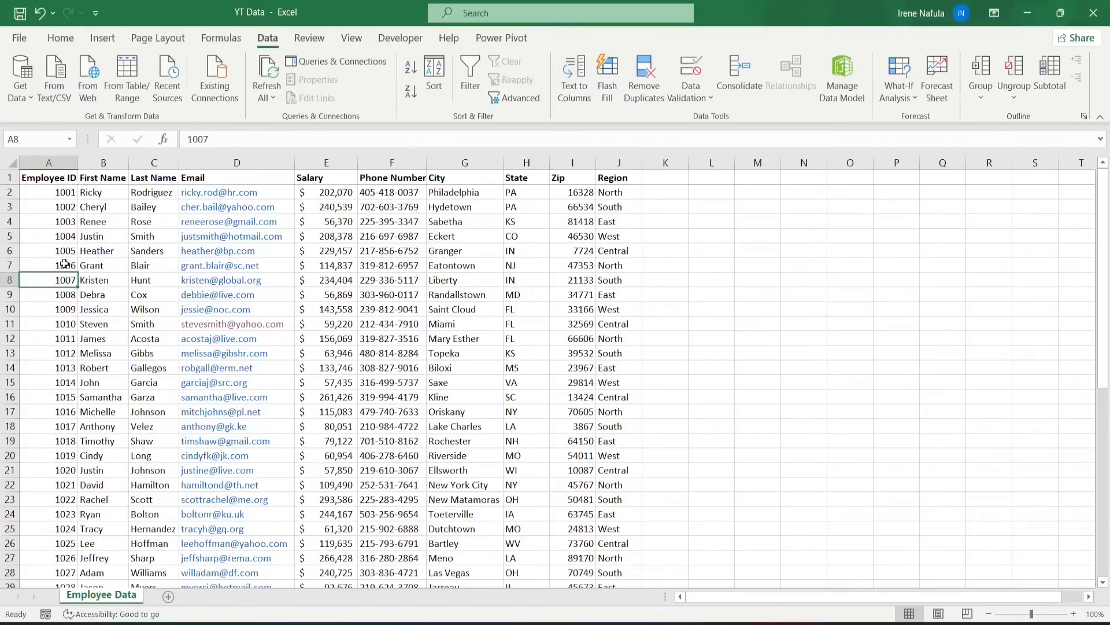
text(1006)
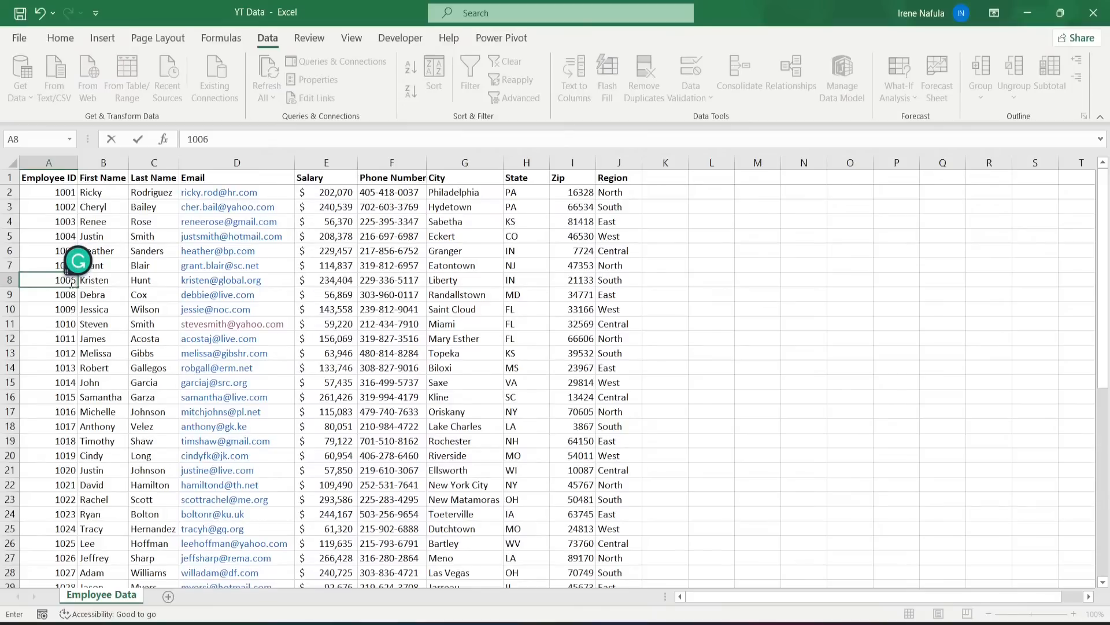
key(Return)
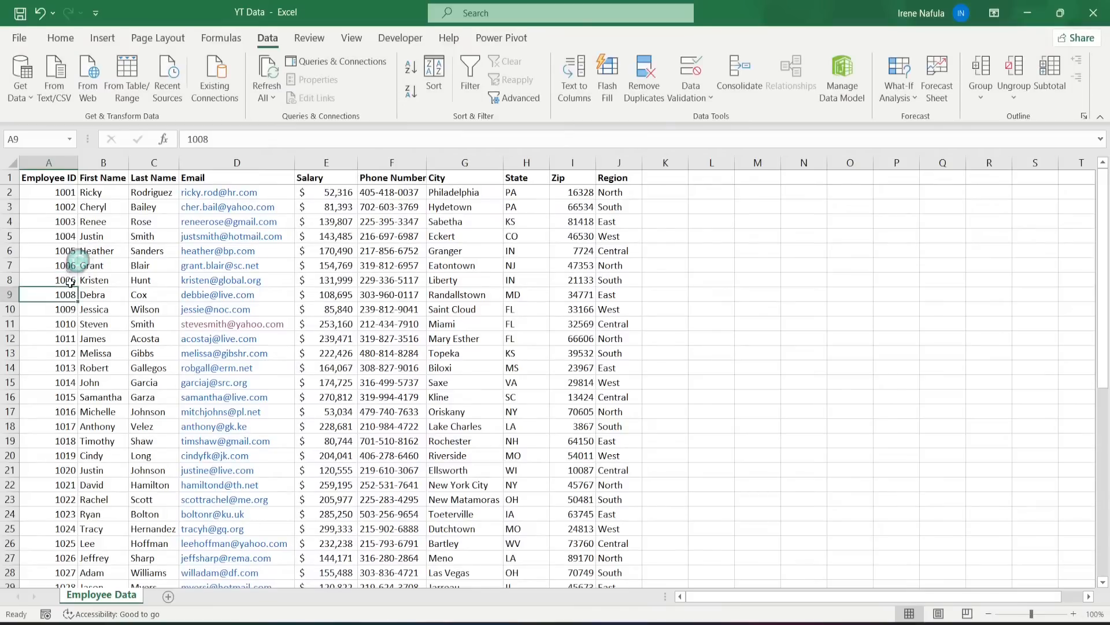
scroll(88, 449, down, 3)
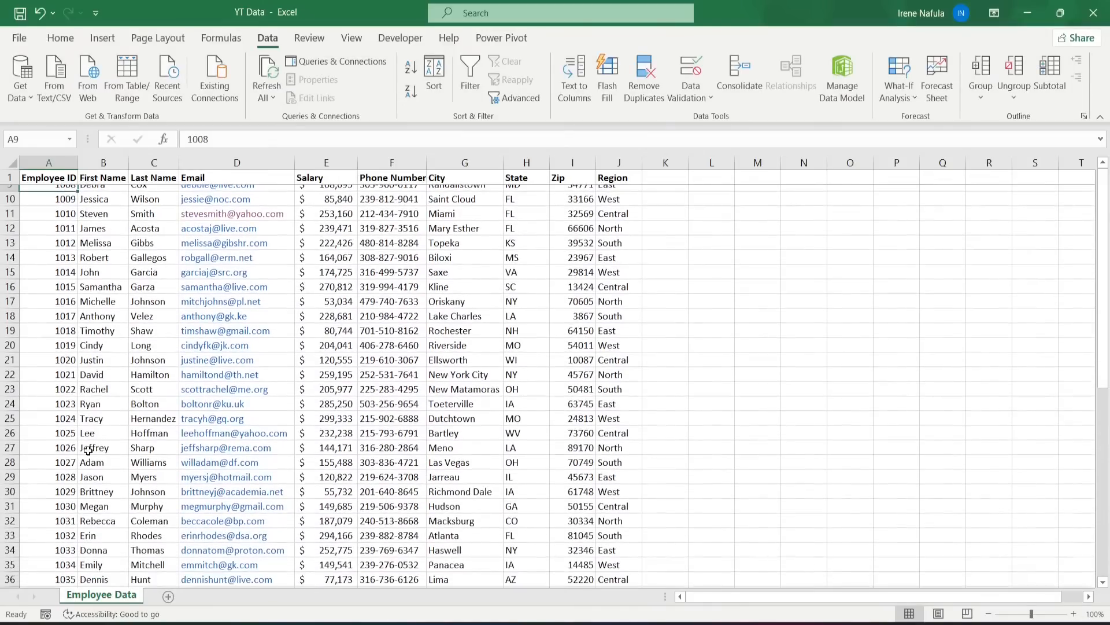
click(61, 455)
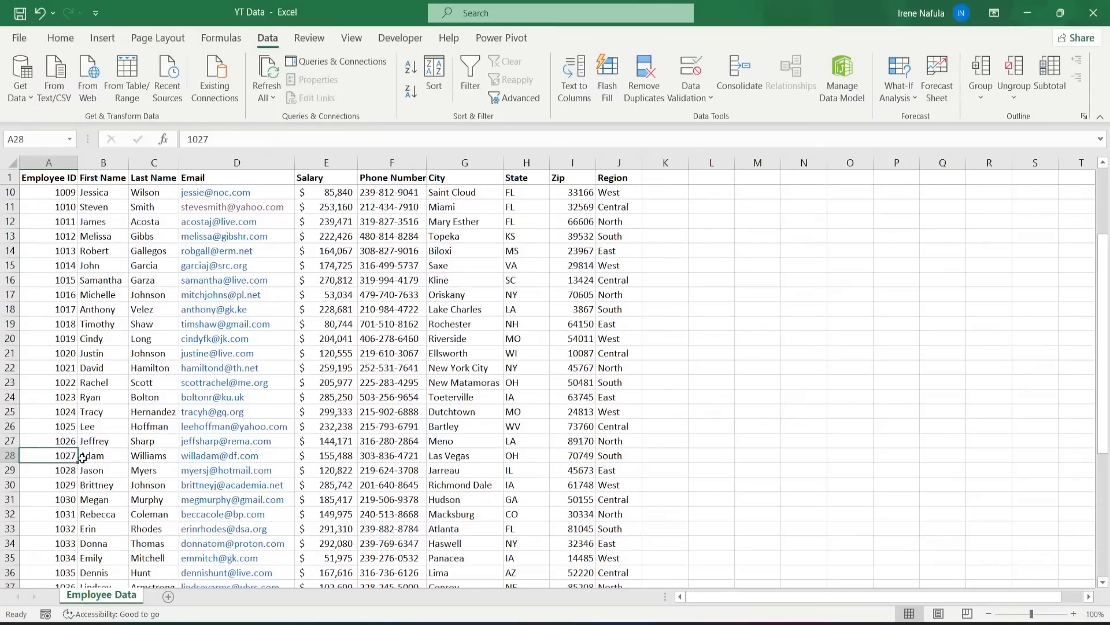
text(1026)
key(Return)
Replace the Employee ID in A41 with the same ID as in A40.
scroll(133, 498, down, 3)
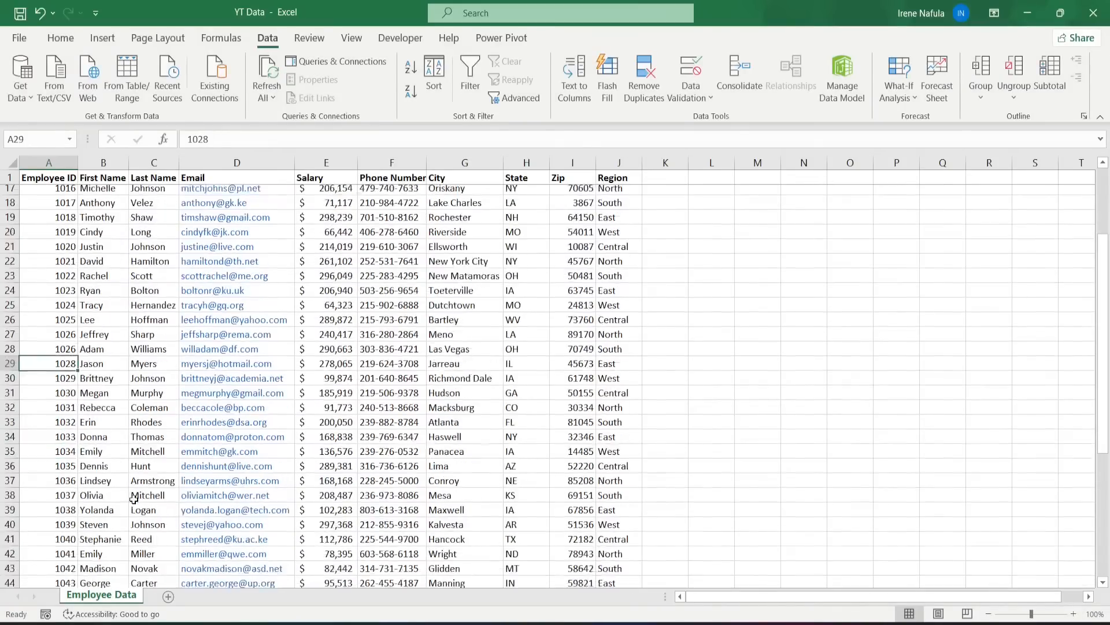
scroll(134, 498, down, 4)
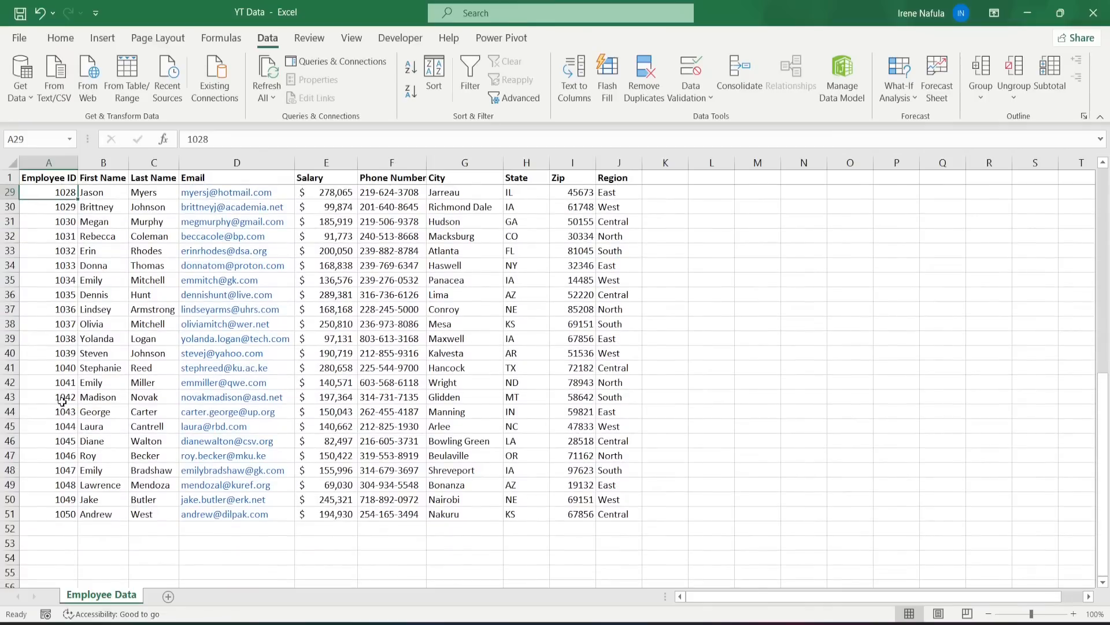
click(67, 371)
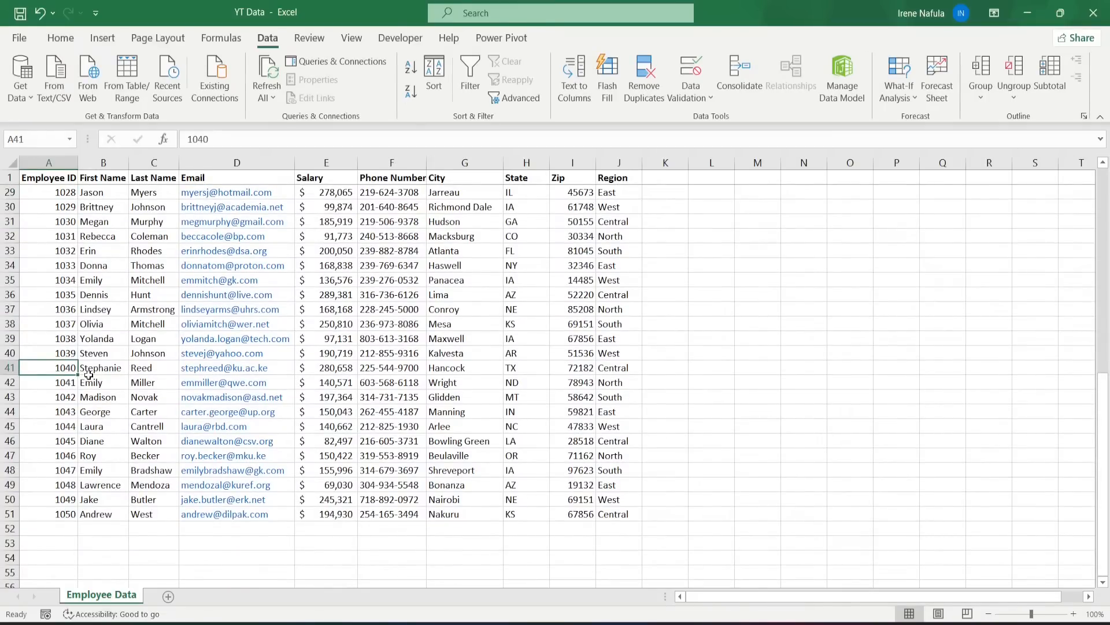
text(1039)
key(Return)
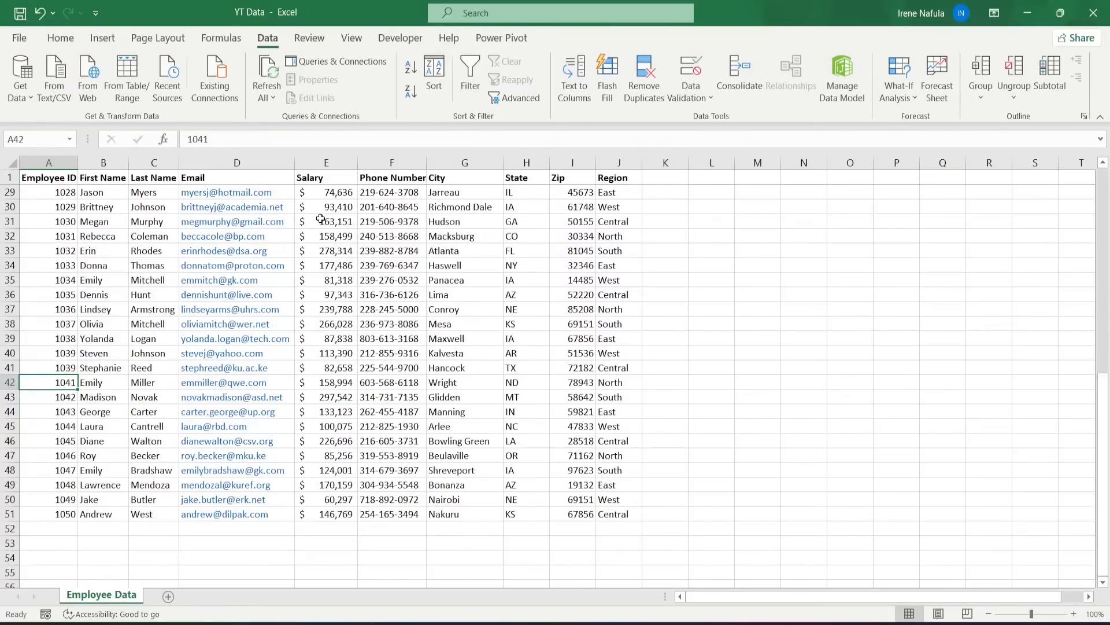
Run Remove Duplicates on the employee data with headers, comparing only the Employee ID column, and undo the removal.
scroll(323, 218, up, 6)
scroll(323, 218, up, 3)
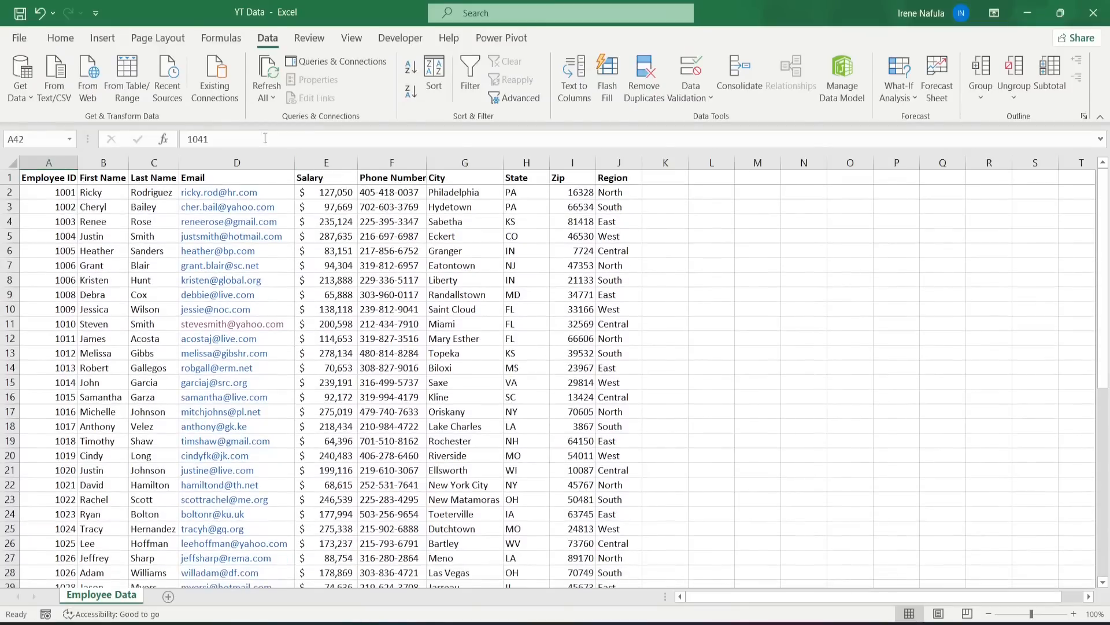
click(71, 292)
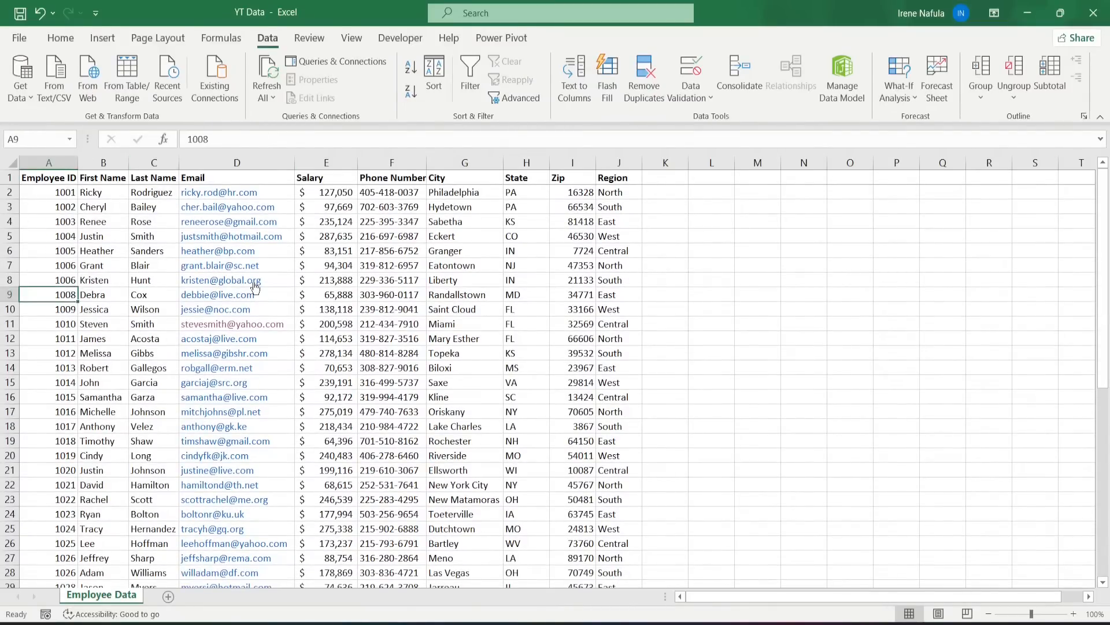
click(113, 378)
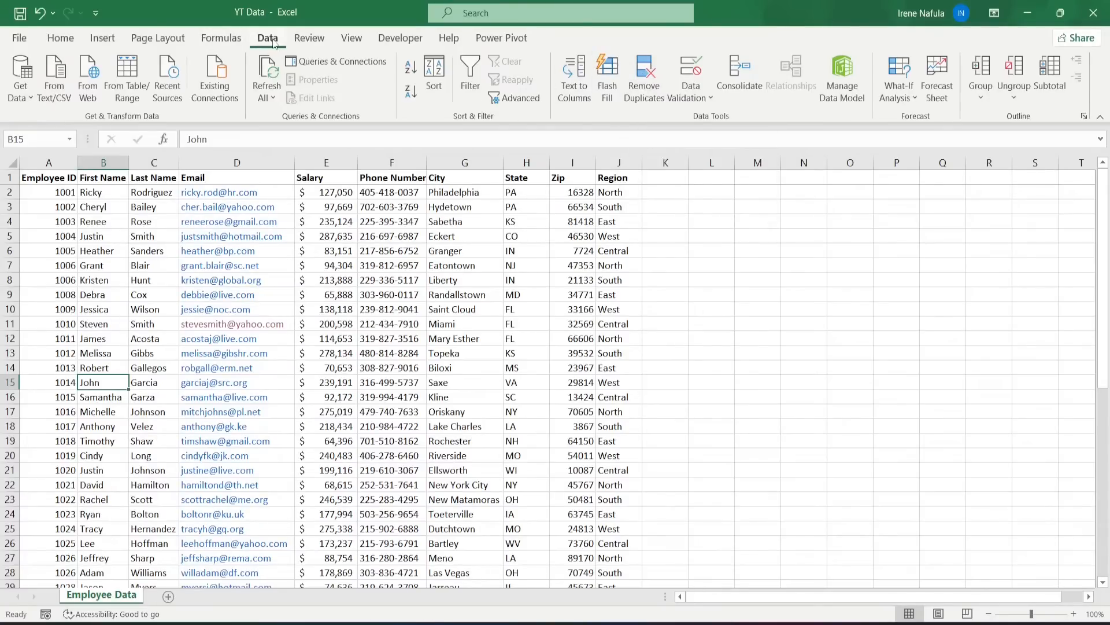
click(644, 91)
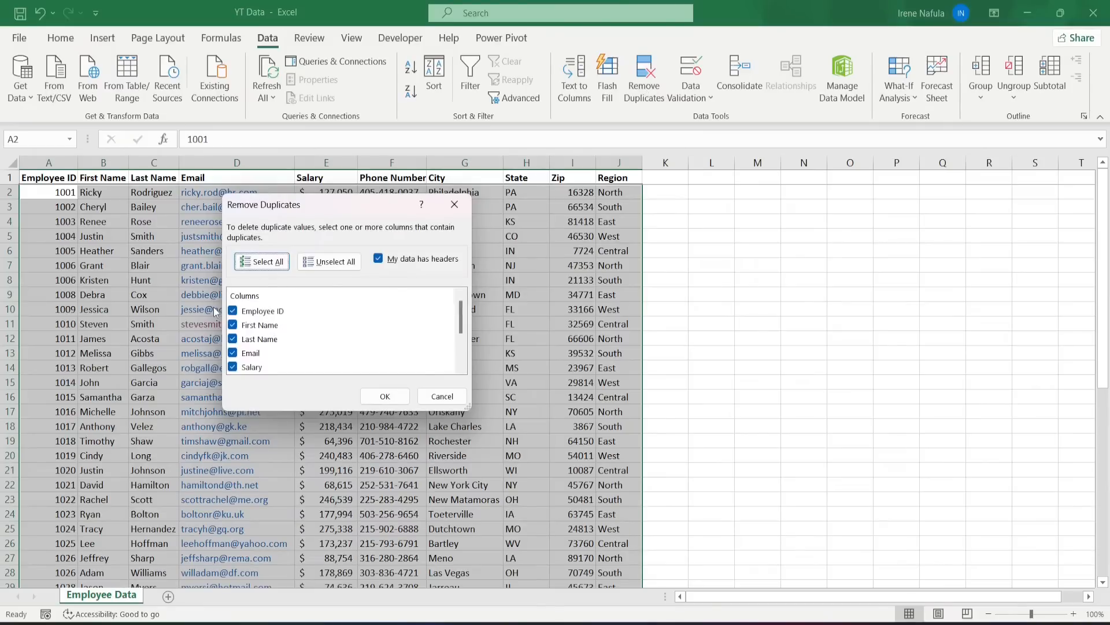
click(332, 264)
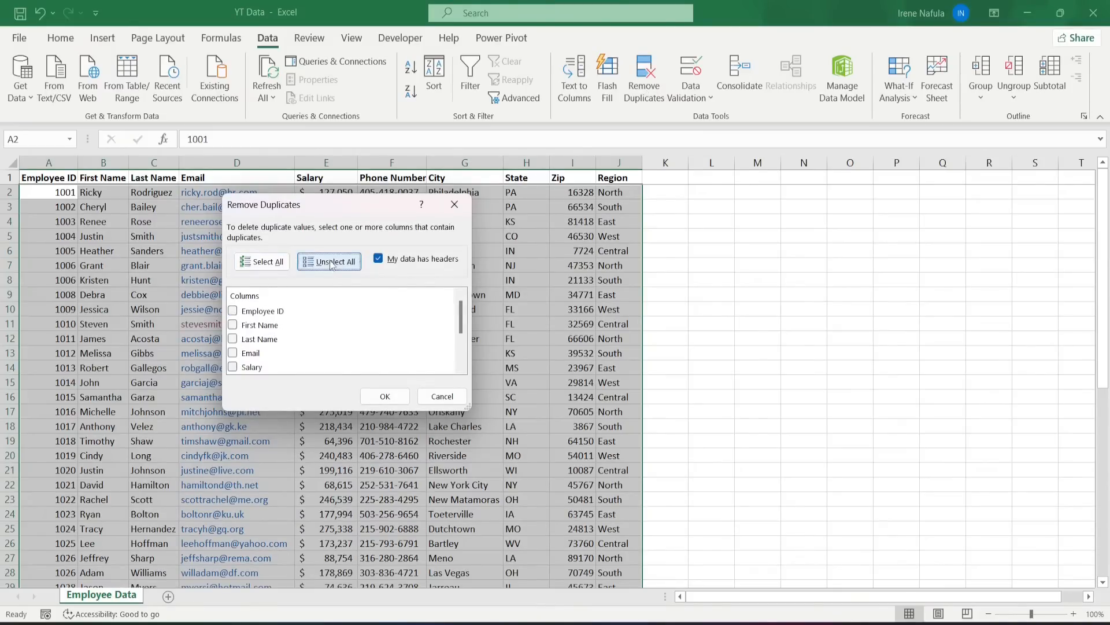
click(233, 311)
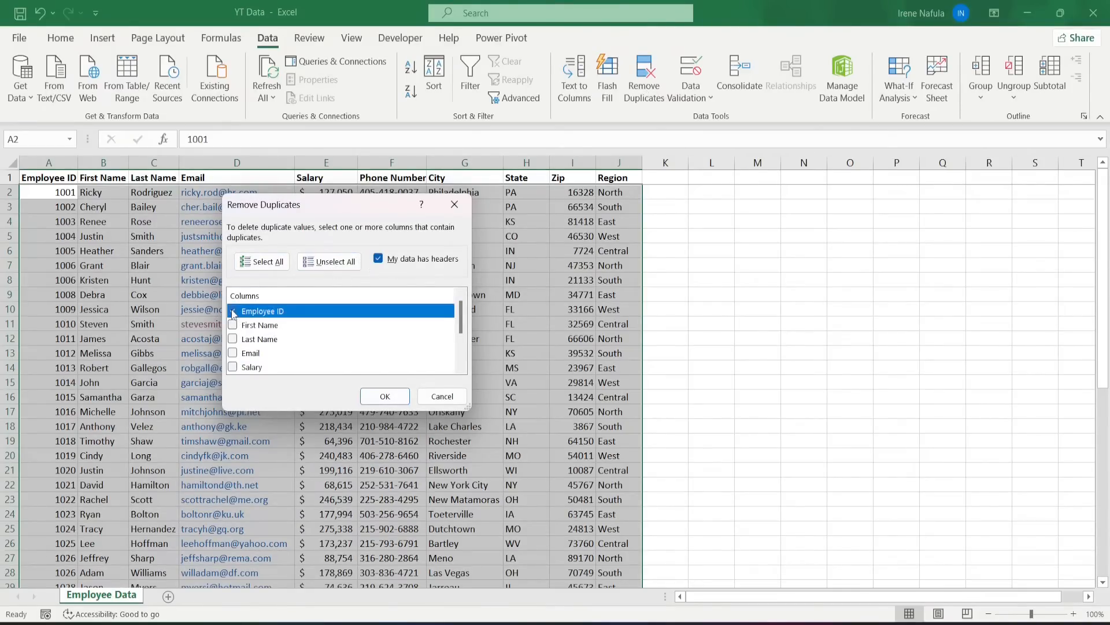
click(391, 400)
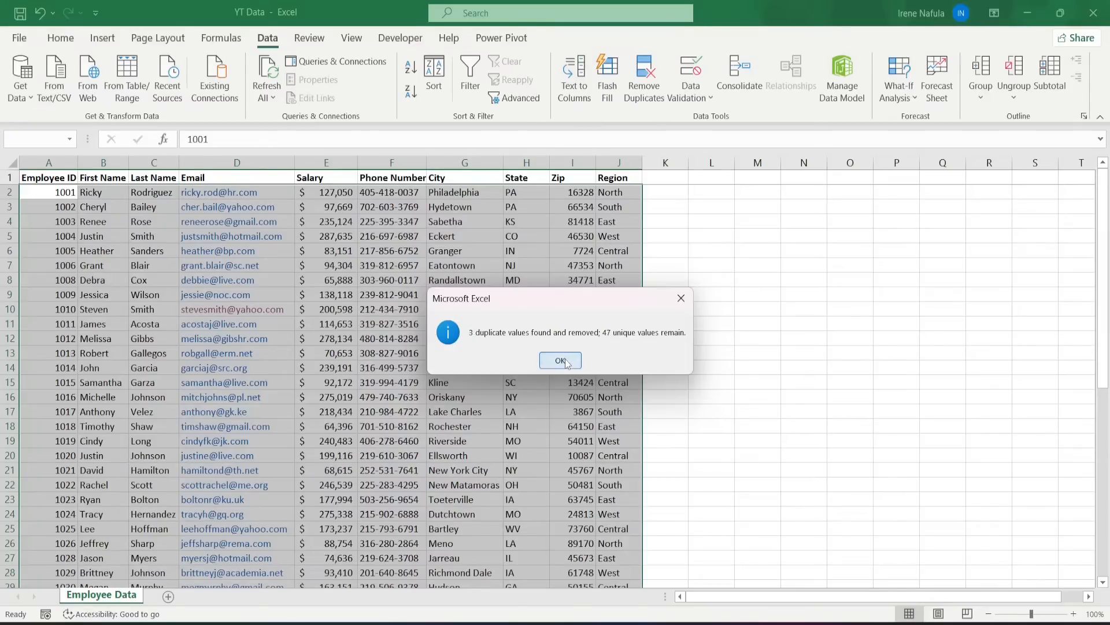
click(560, 360)
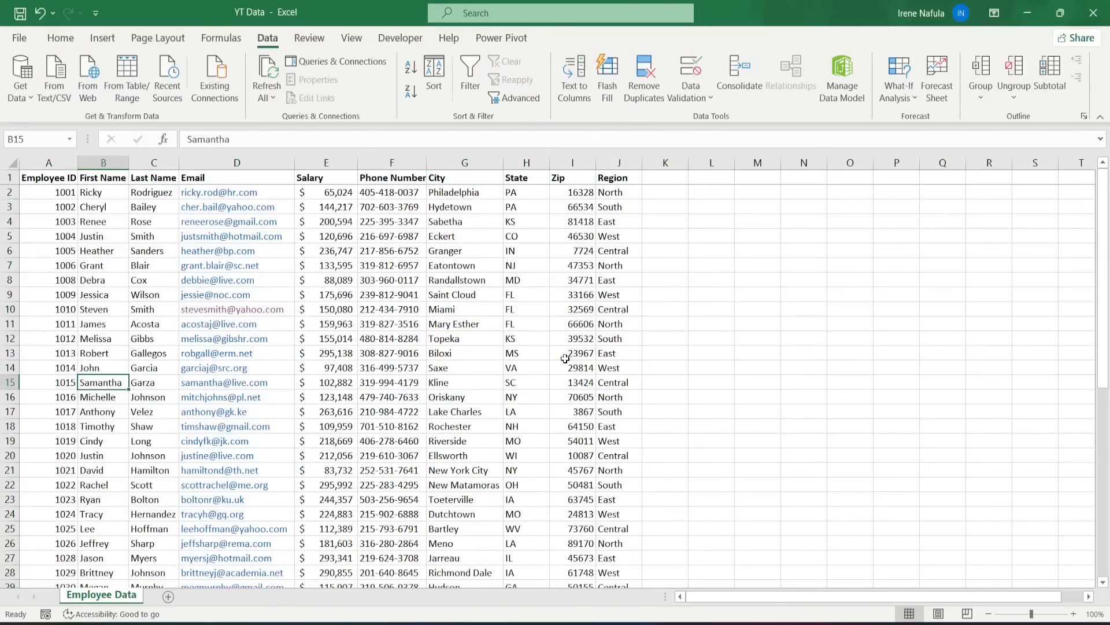
key(ctrl+z)
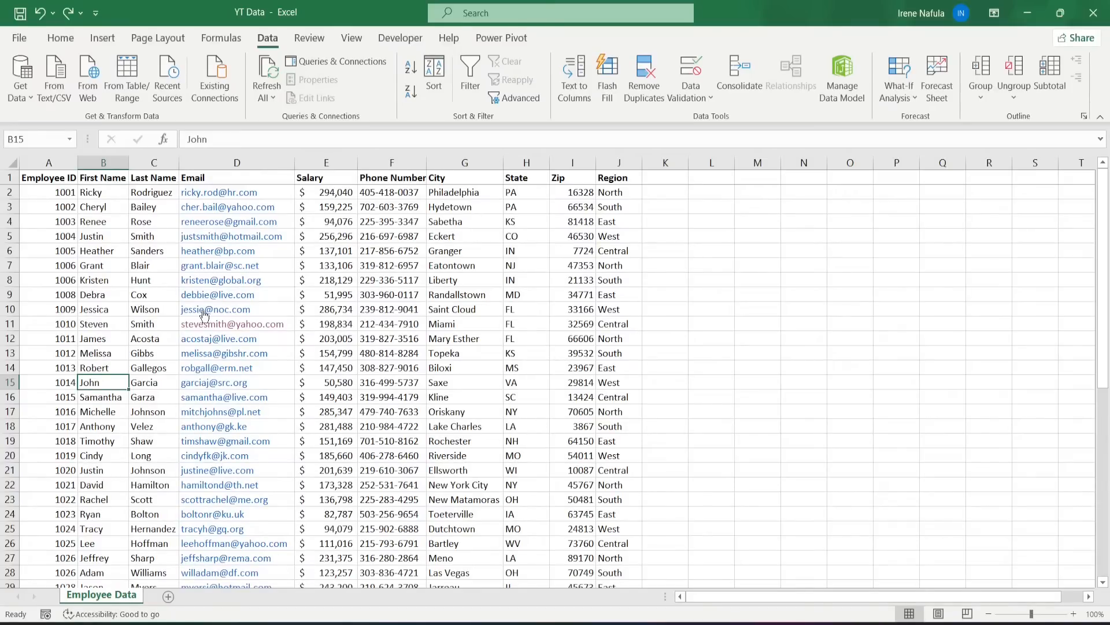
Highlight duplicate values in the Employee ID column using conditional formatting with Light Red Fill with Dark Red Text.
click(60, 42)
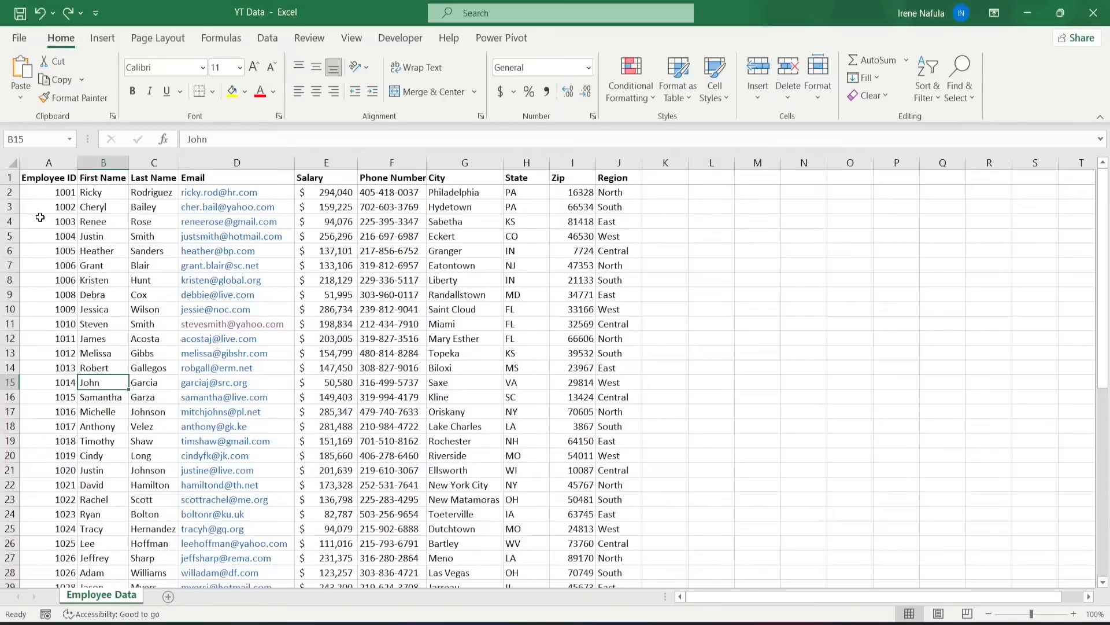
click(50, 163)
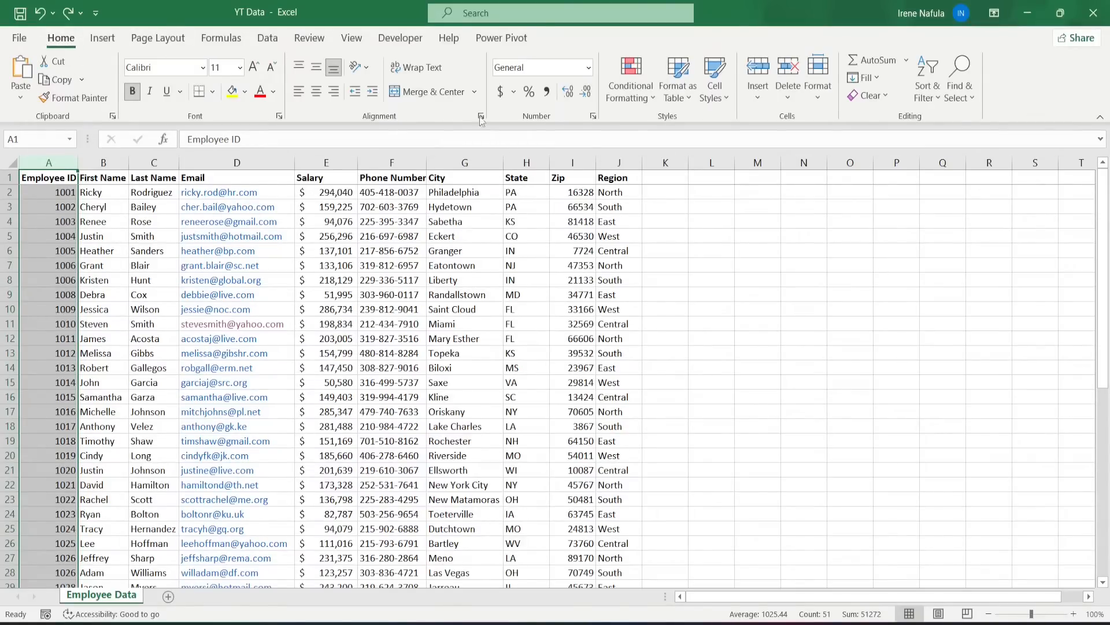
click(647, 99)
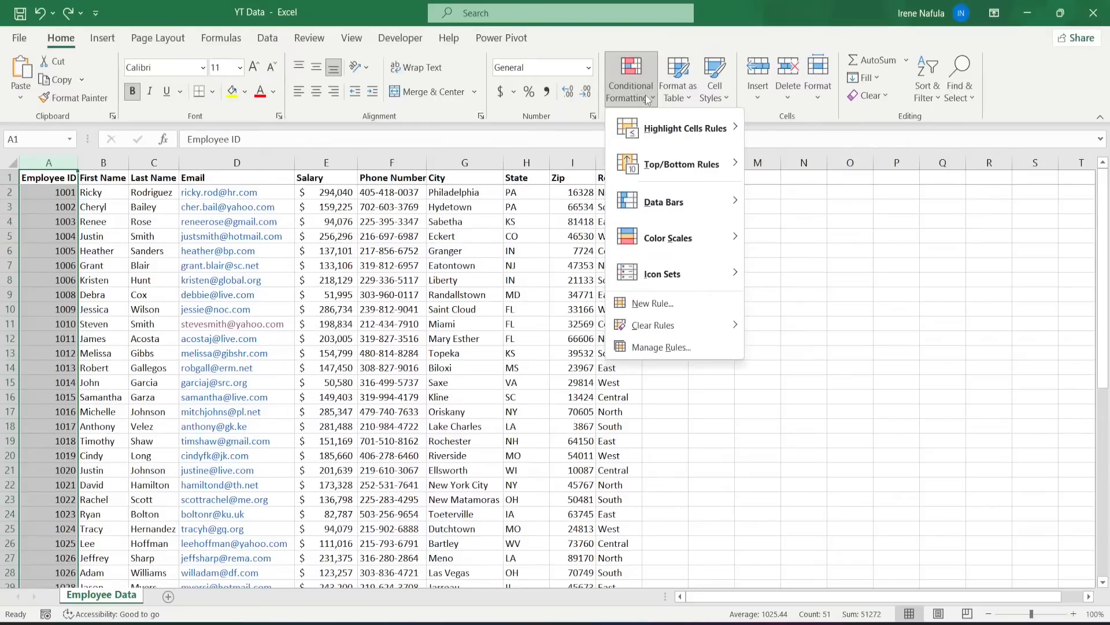
mouse_move(684, 126)
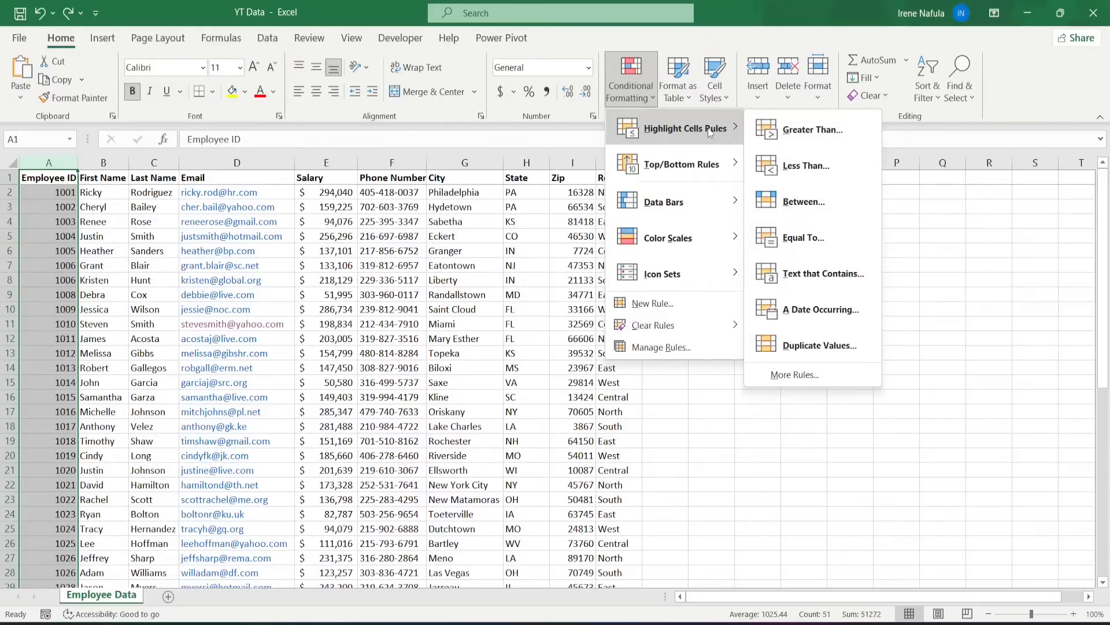
click(810, 346)
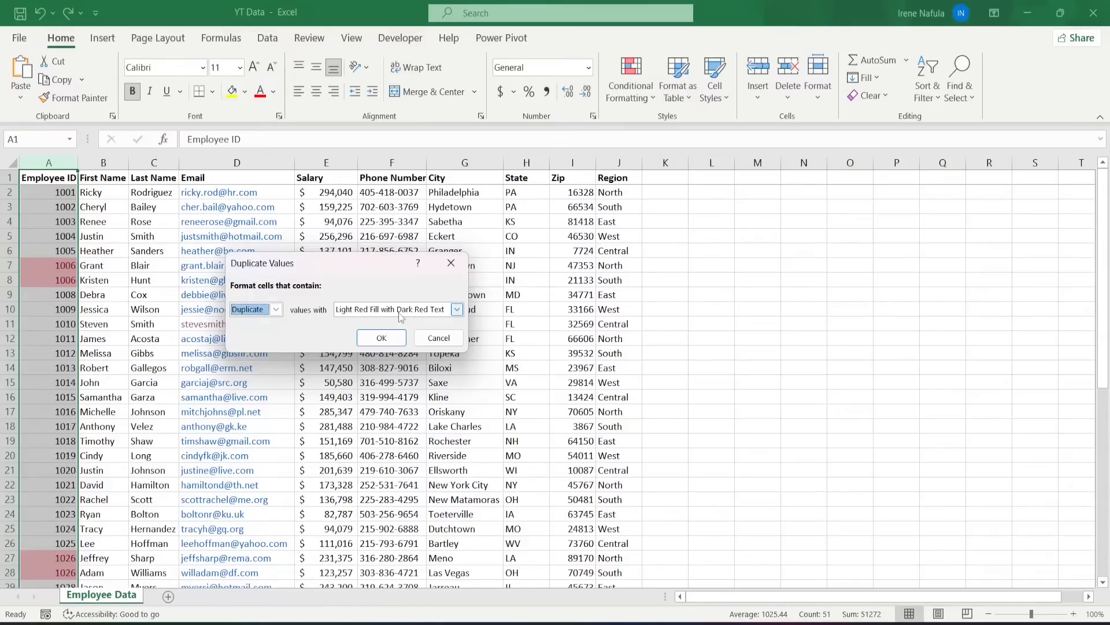
click(393, 338)
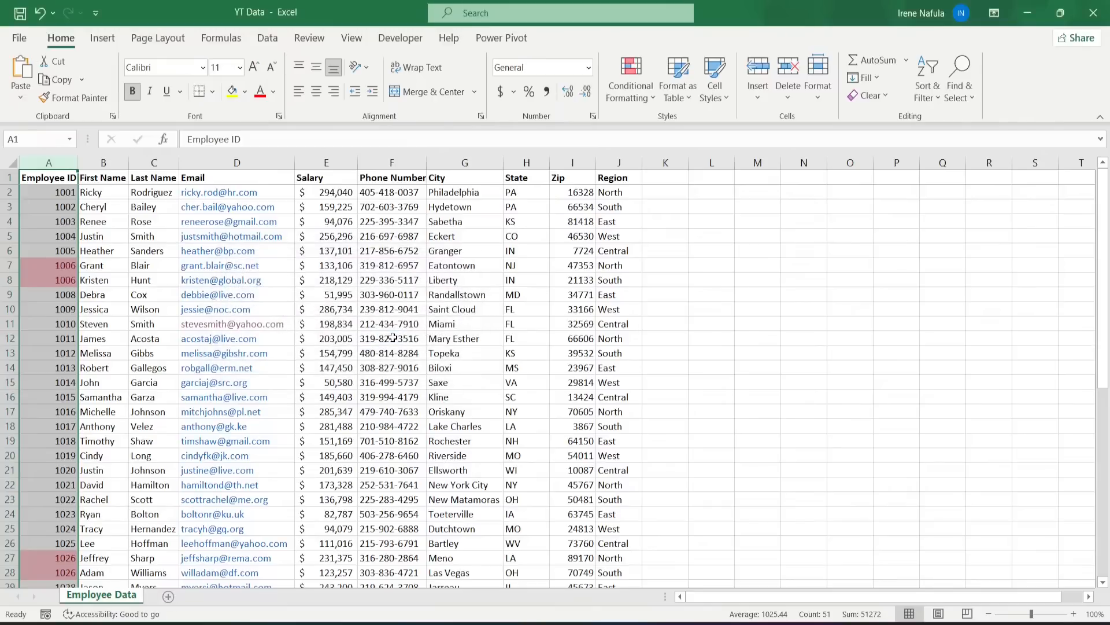
Examine the whole Employee ID column for cells highlighted as duplicates.
click(127, 411)
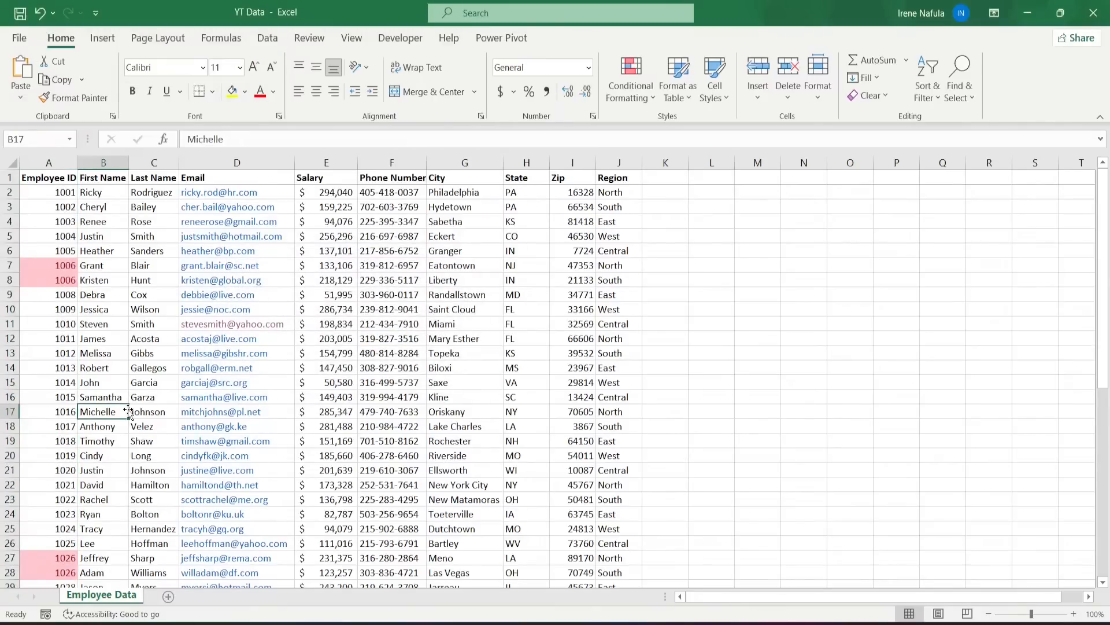
scroll(128, 410, down, 8)
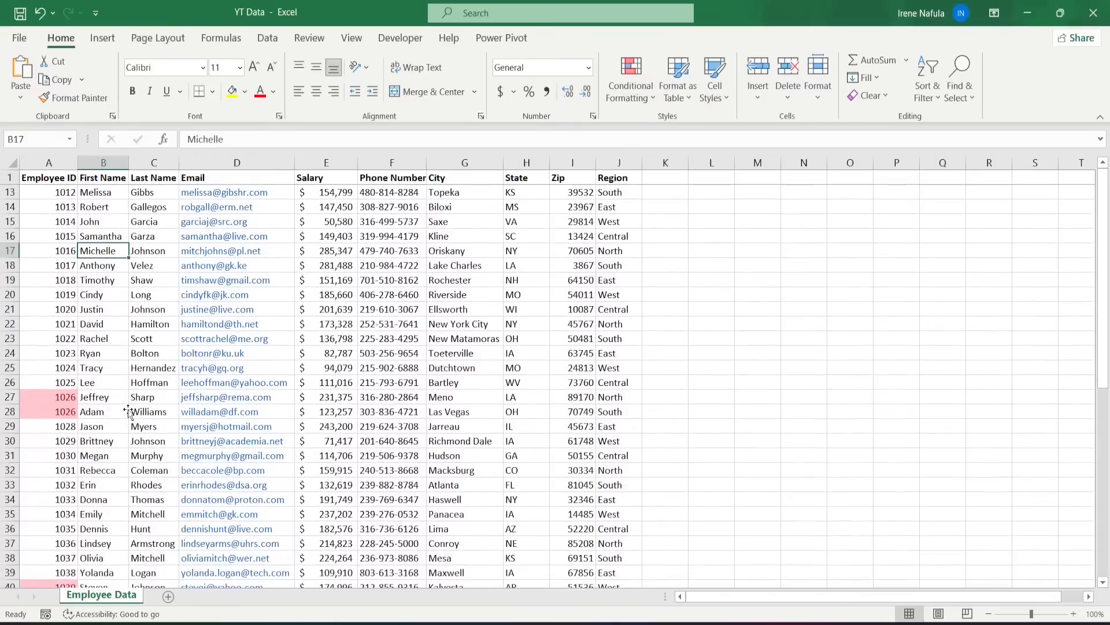
scroll(128, 409, down, 4)
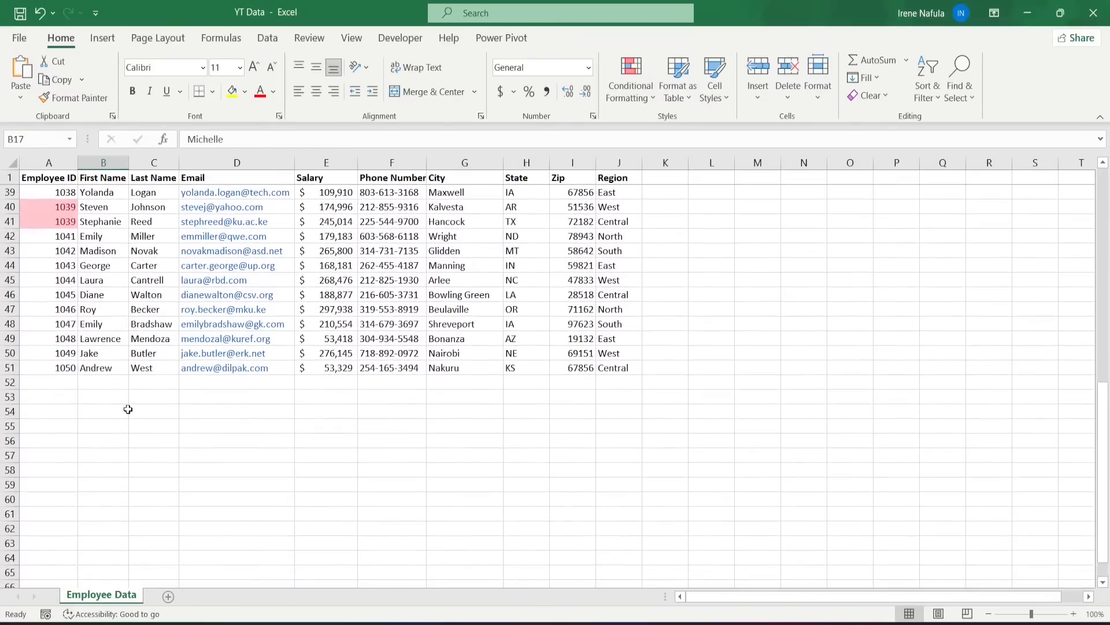
scroll(128, 410, up, 7)
scroll(128, 409, up, 5)
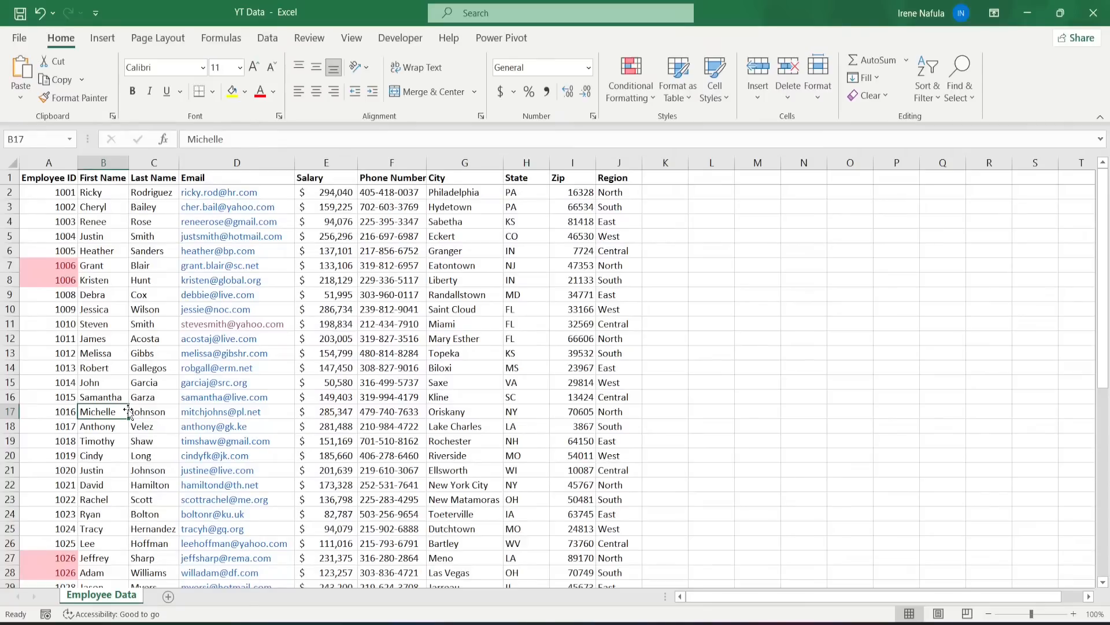
scroll(129, 412, down, 7)
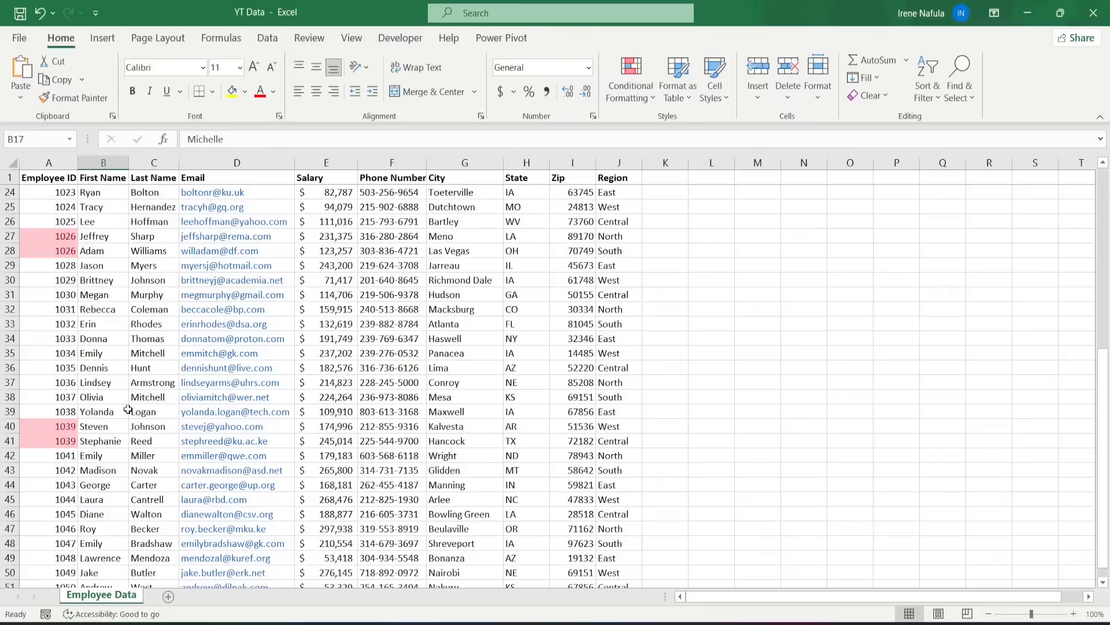
click(50, 353)
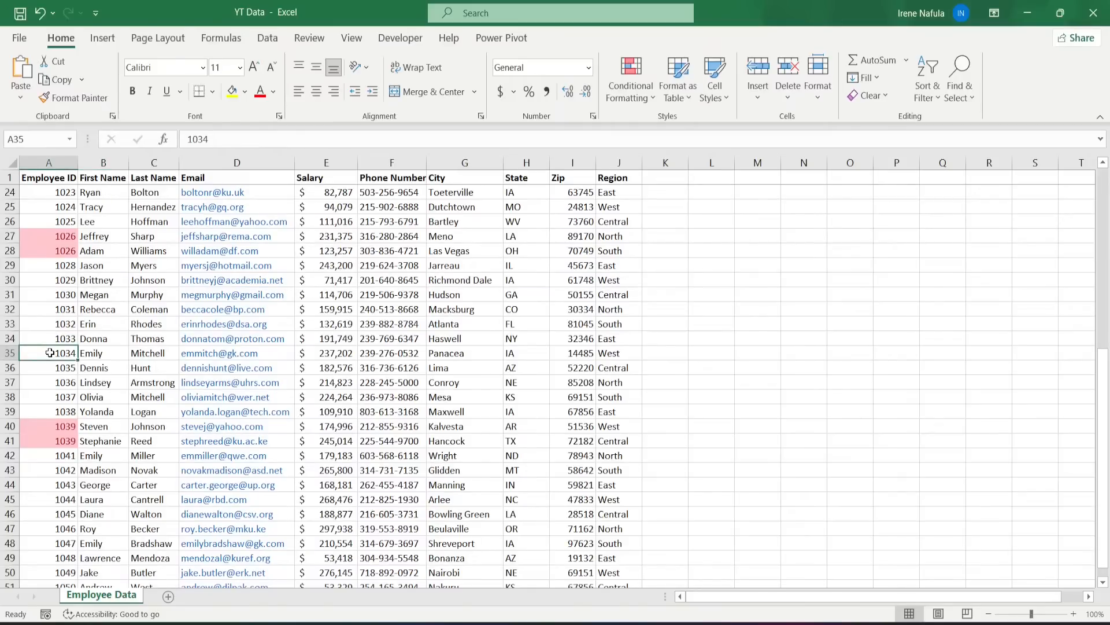
scroll(45, 318, up, 5)
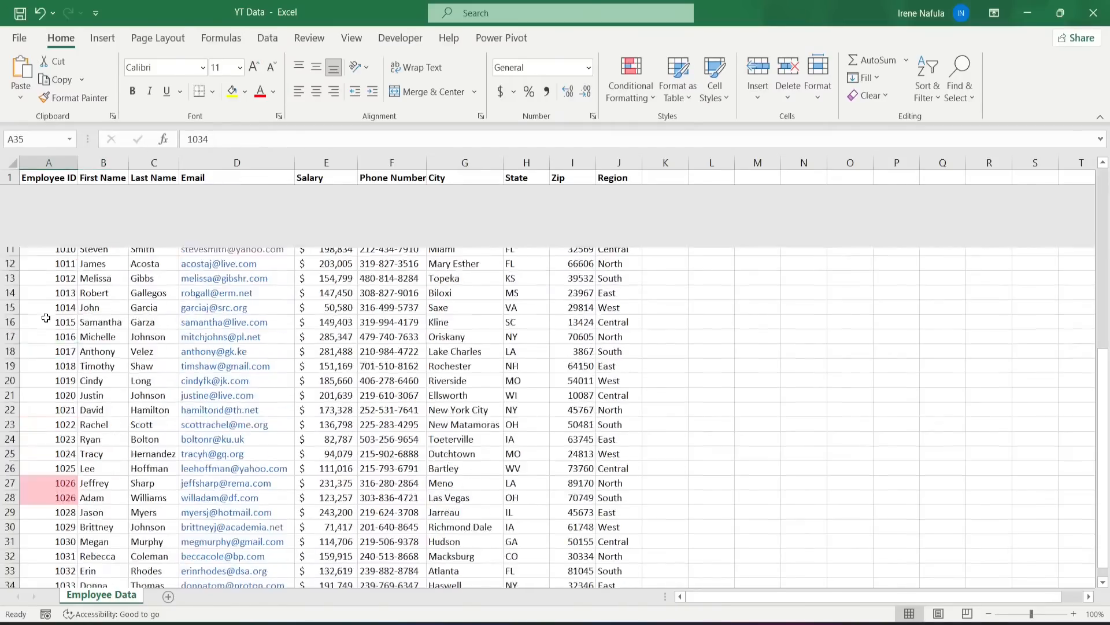
scroll(46, 319, up, 2)
click(49, 368)
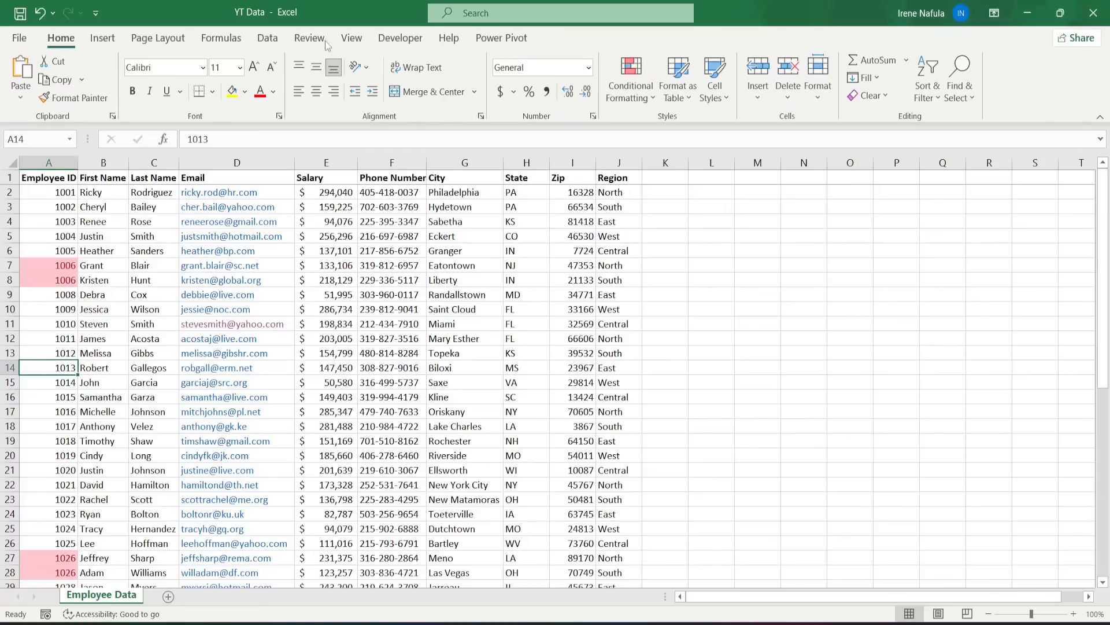
Turn on filters for the header row and filter the Employee ID column by the light red cell color.
click(267, 38)
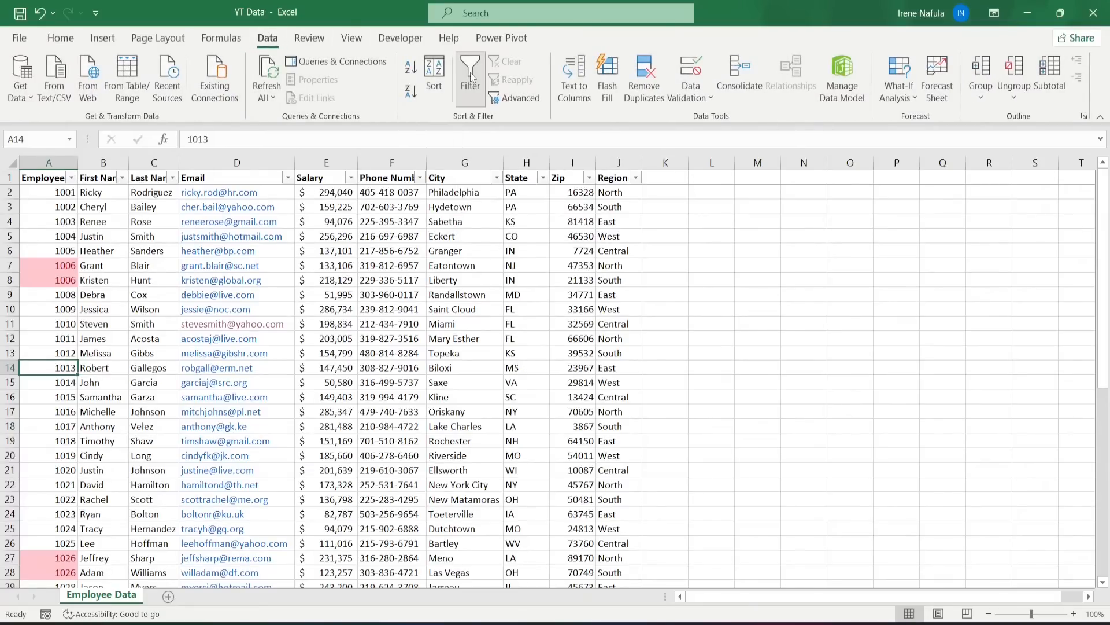
click(72, 178)
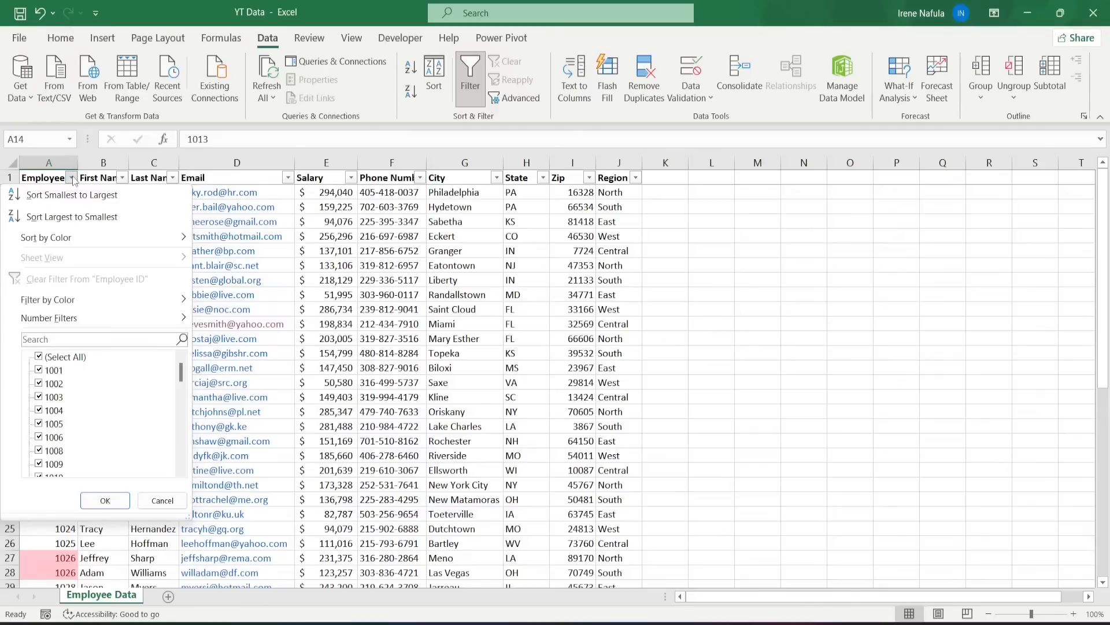
mouse_move(86, 305)
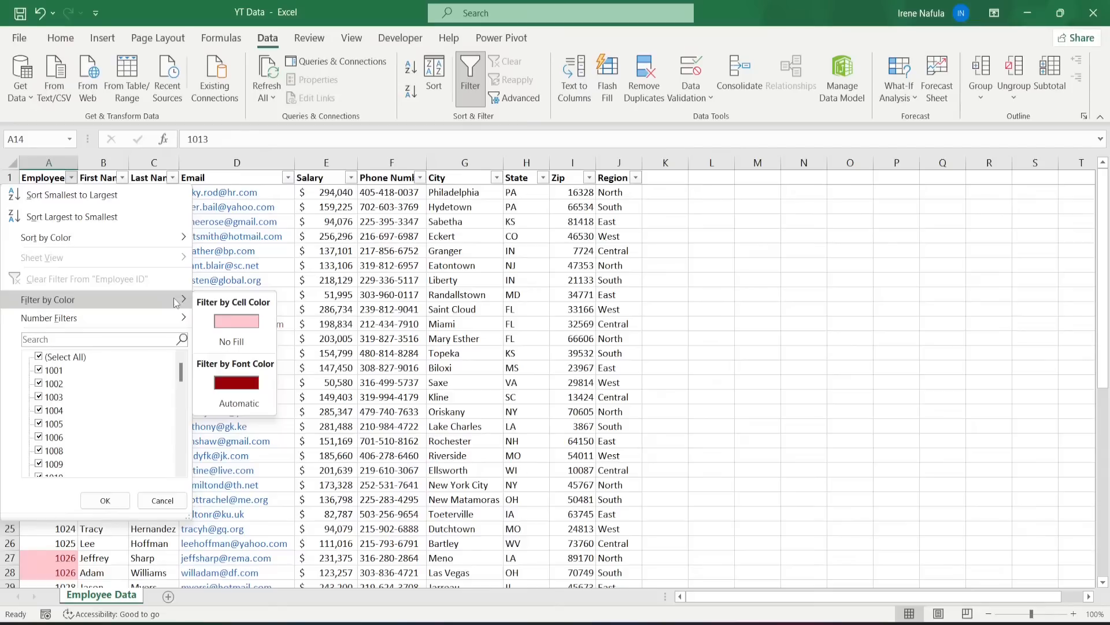
click(232, 323)
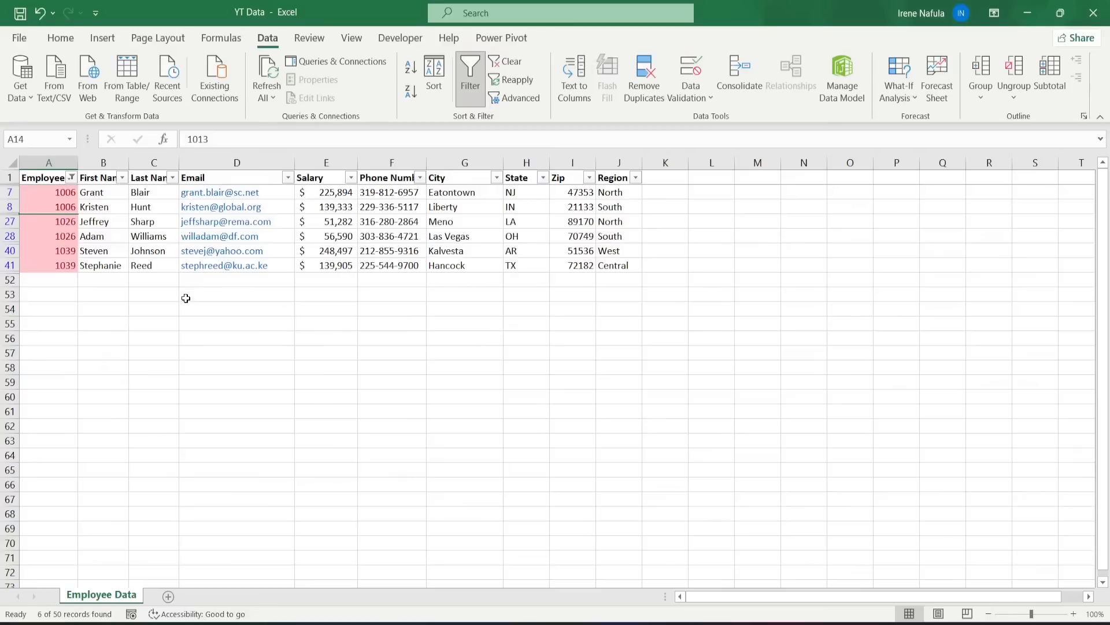
Clear the Employee ID color filter and sort the data by that column's light red cell color.
click(508, 64)
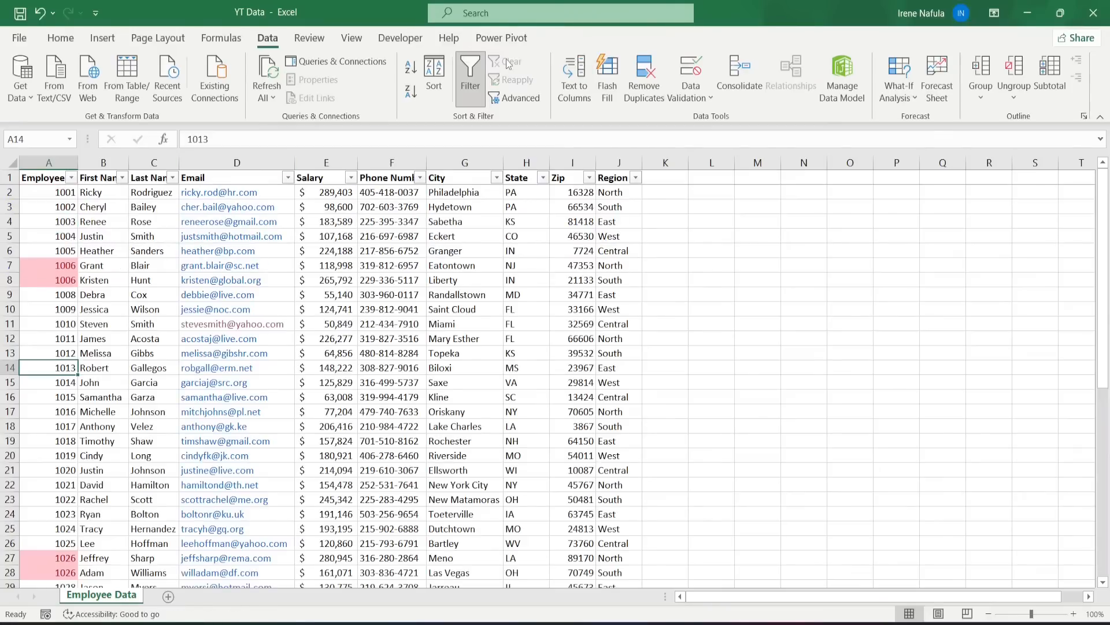
click(71, 181)
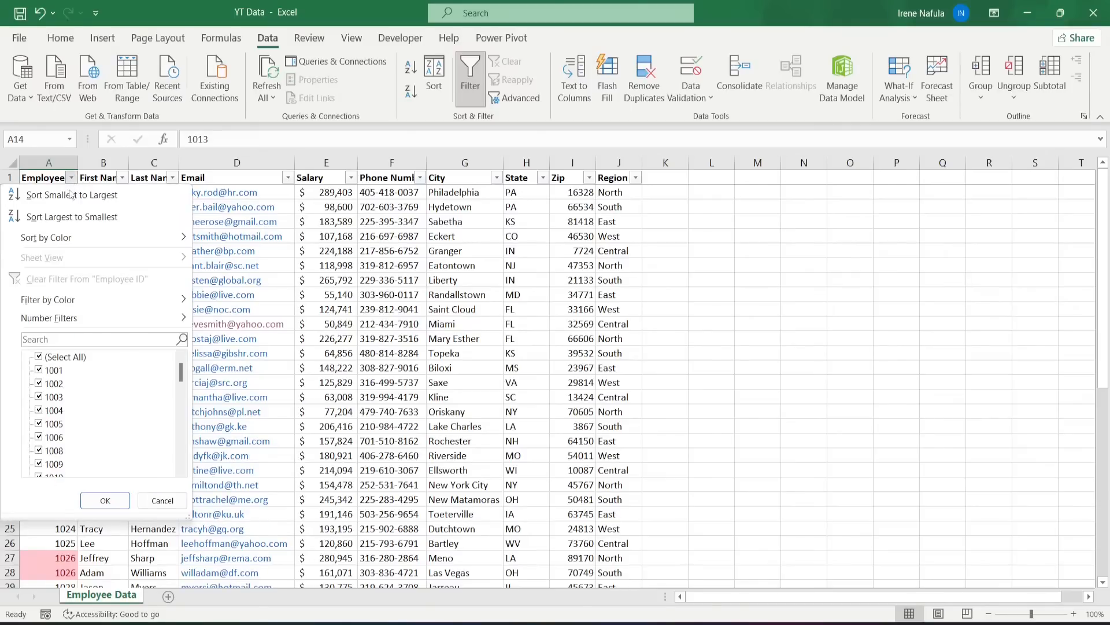
mouse_move(72, 239)
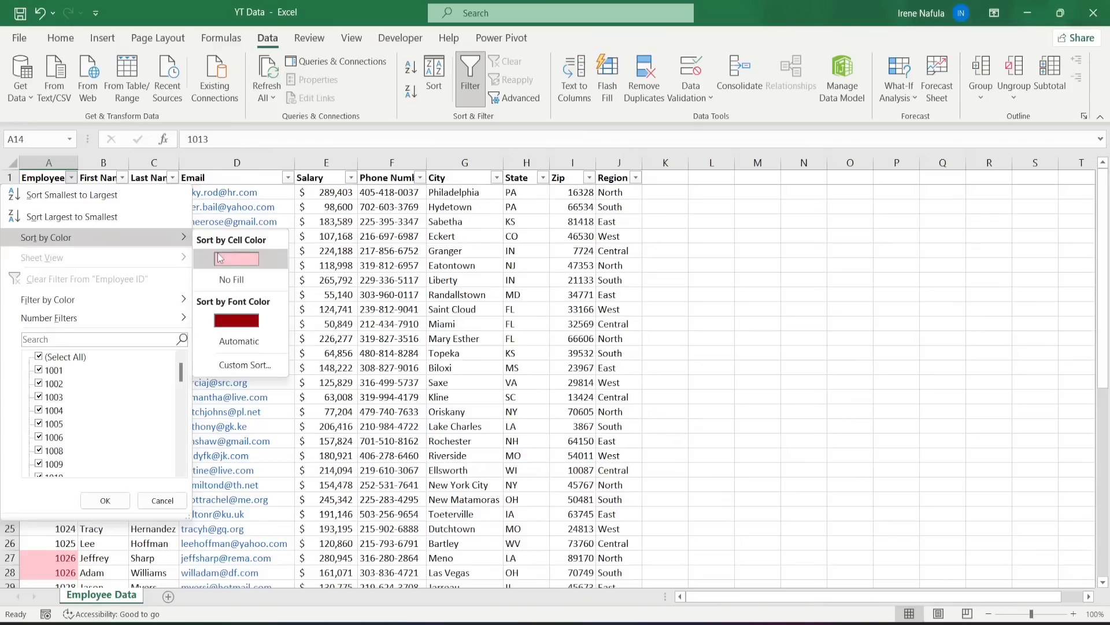
click(236, 258)
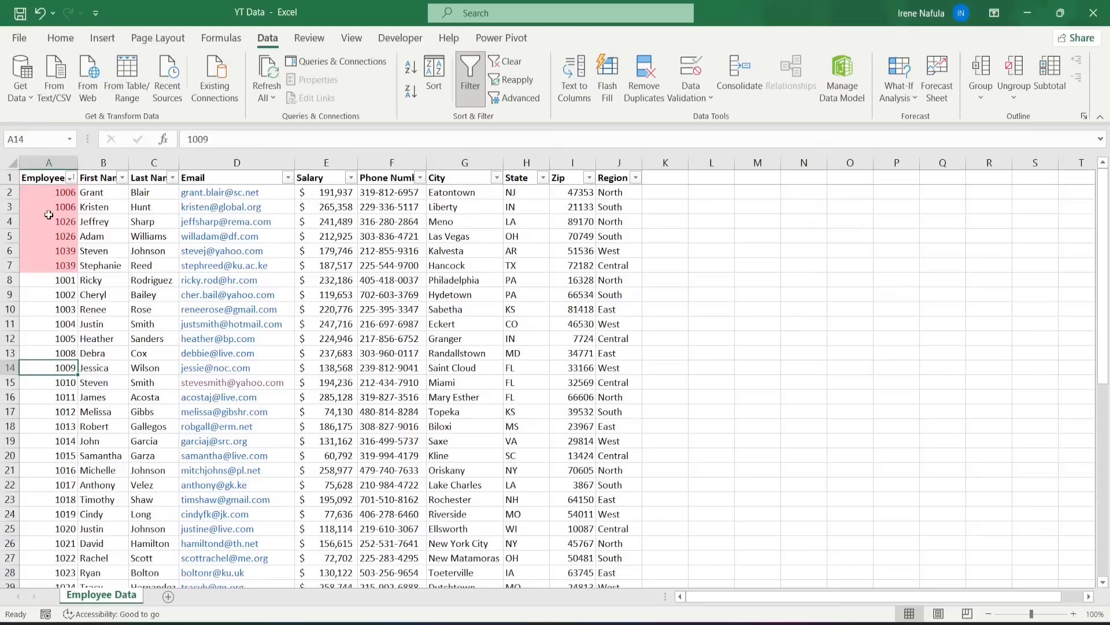
Replace the duplicate Employee ID in A3 with the number one higher than the ID in A2.
click(70, 210)
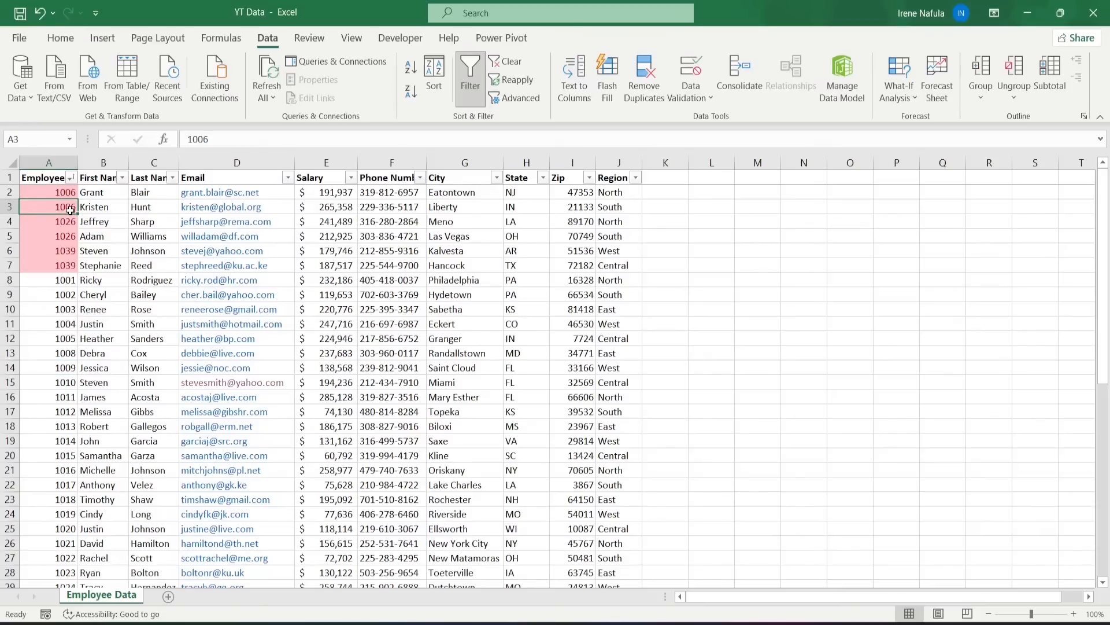
text(1)
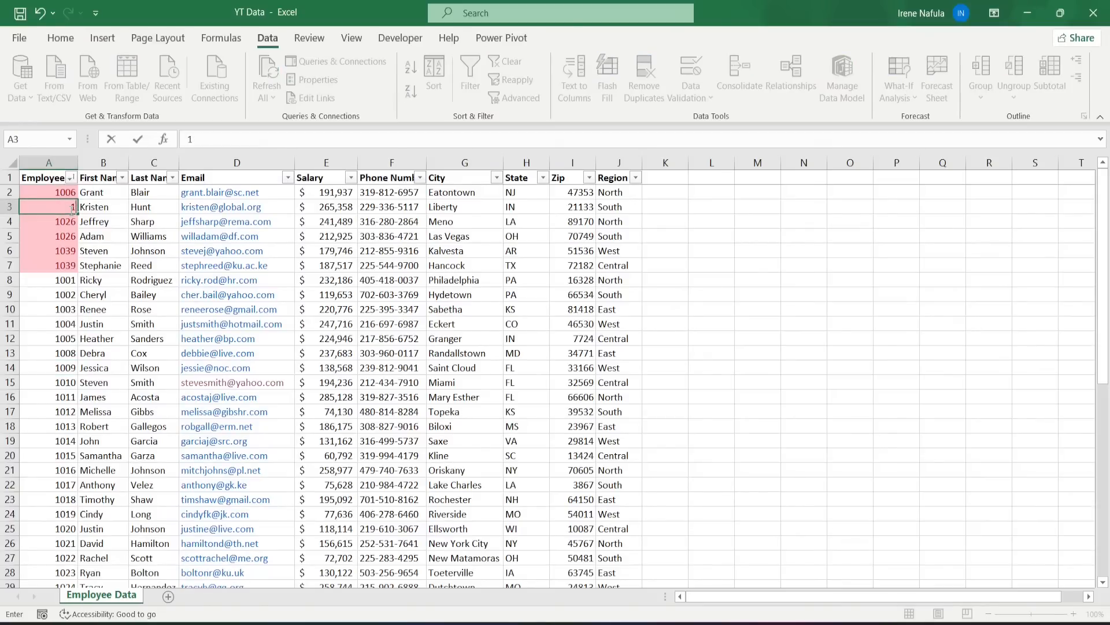
text(007)
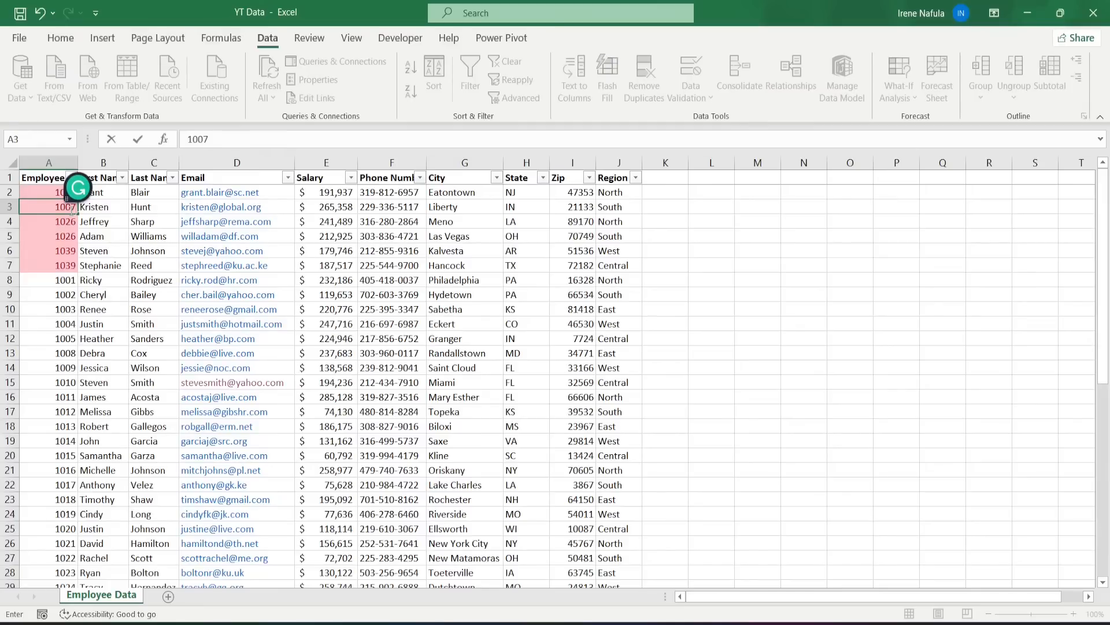
key(Return)
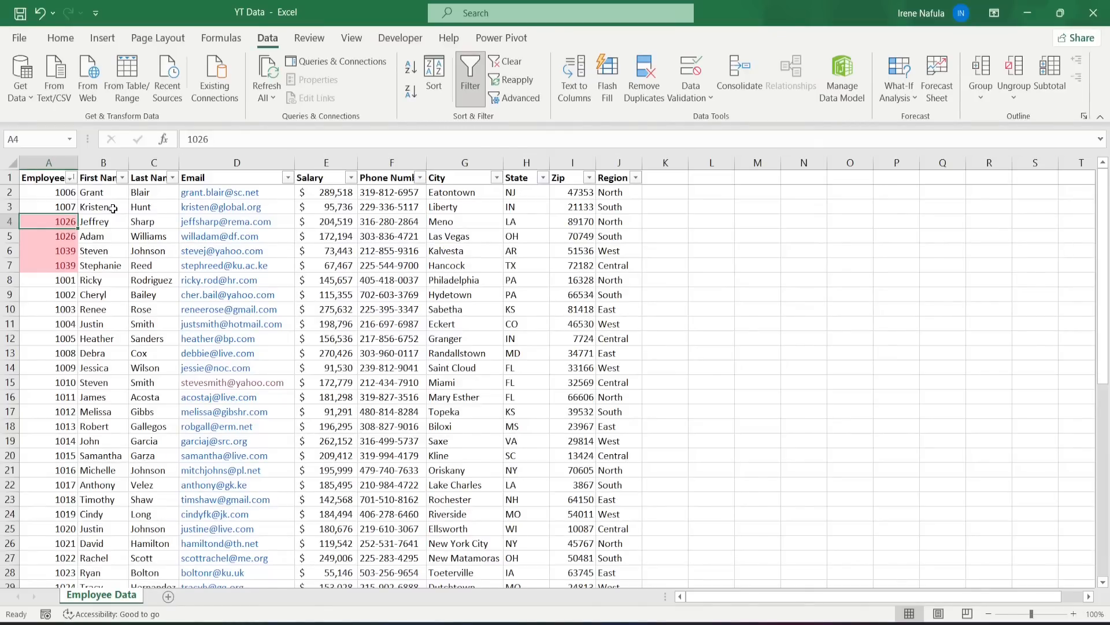
Undo the Employee ID change in A3 and remove duplicate rows from the data, comparing only the Employee ID column.
key(ctrl+z)
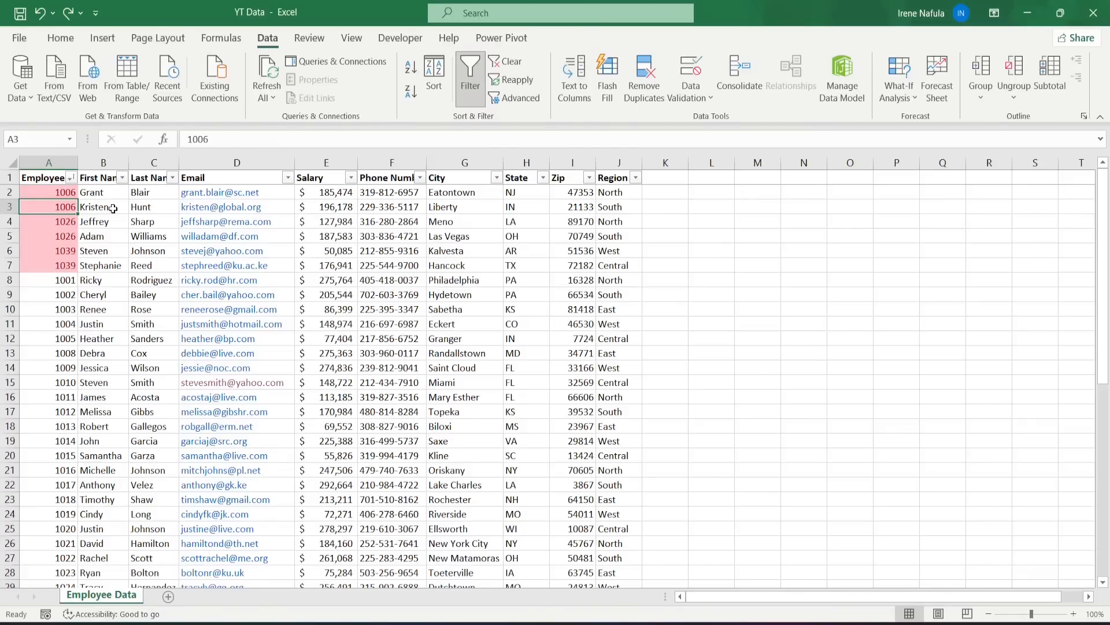
click(43, 225)
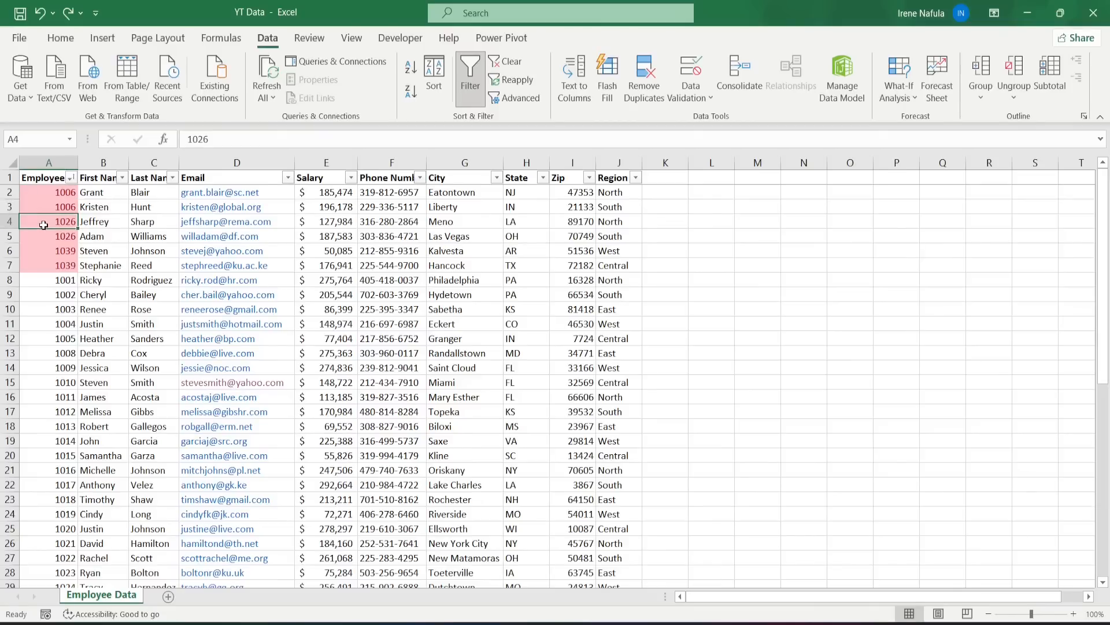
click(647, 87)
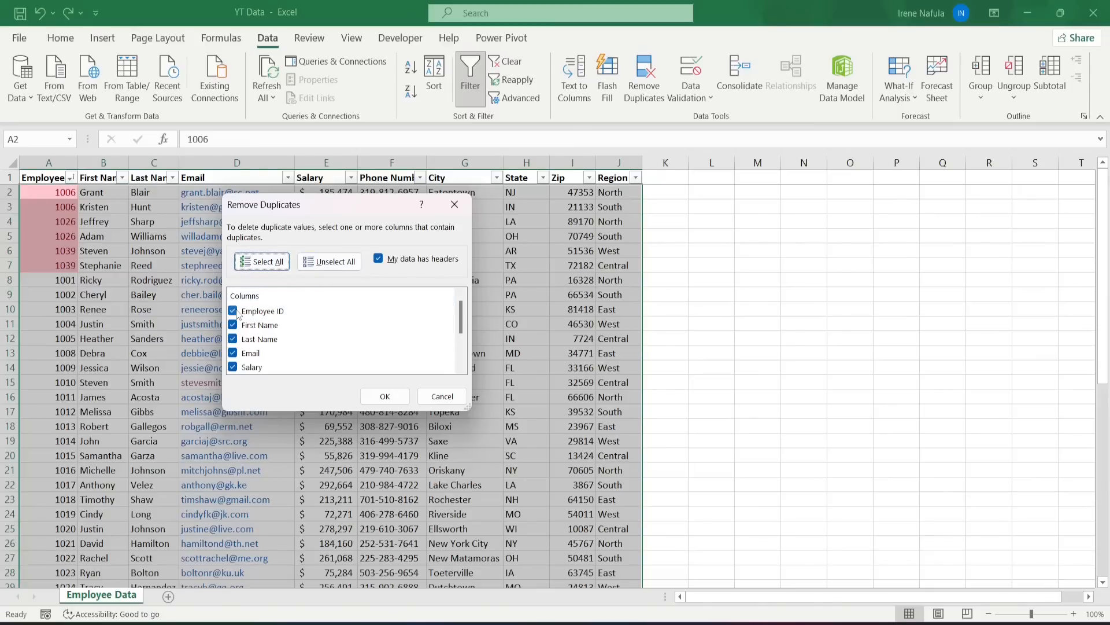
click(329, 262)
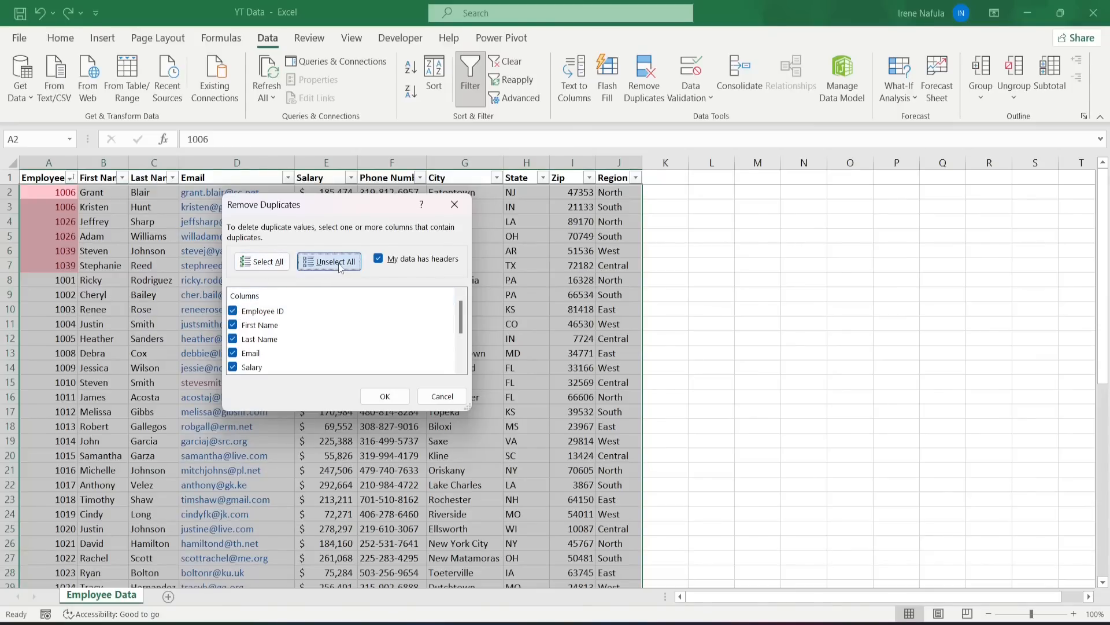
click(232, 312)
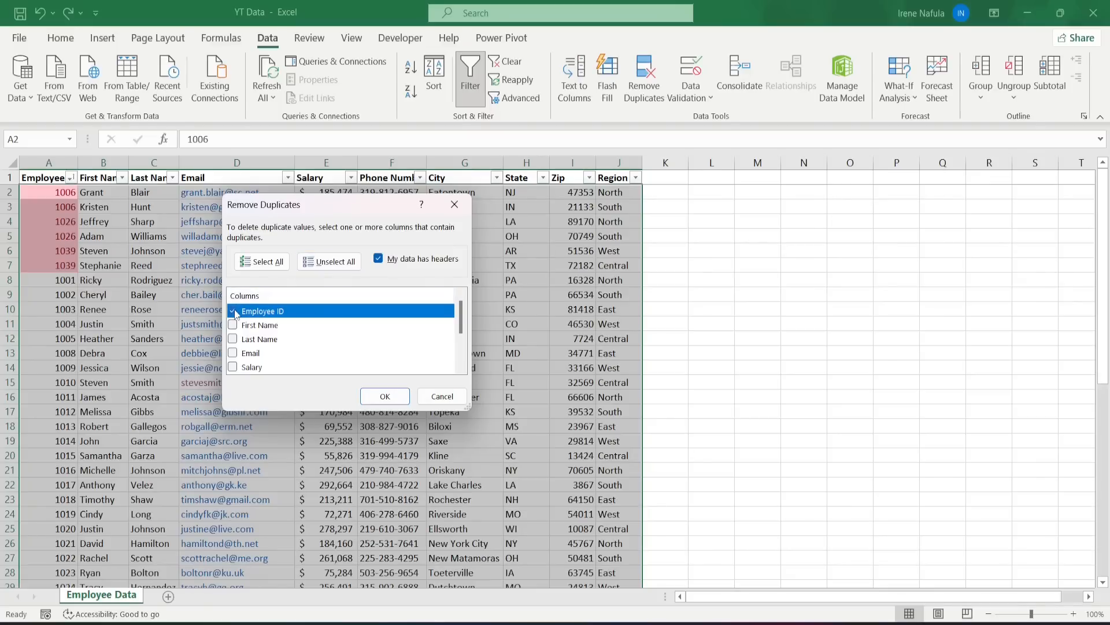
click(385, 396)
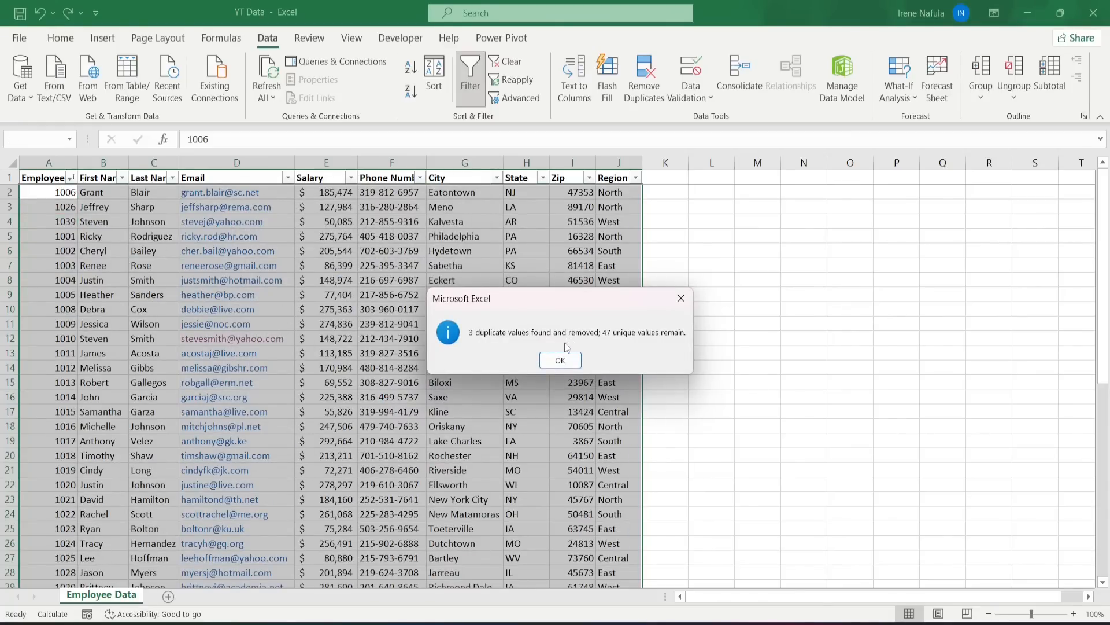
click(559, 361)
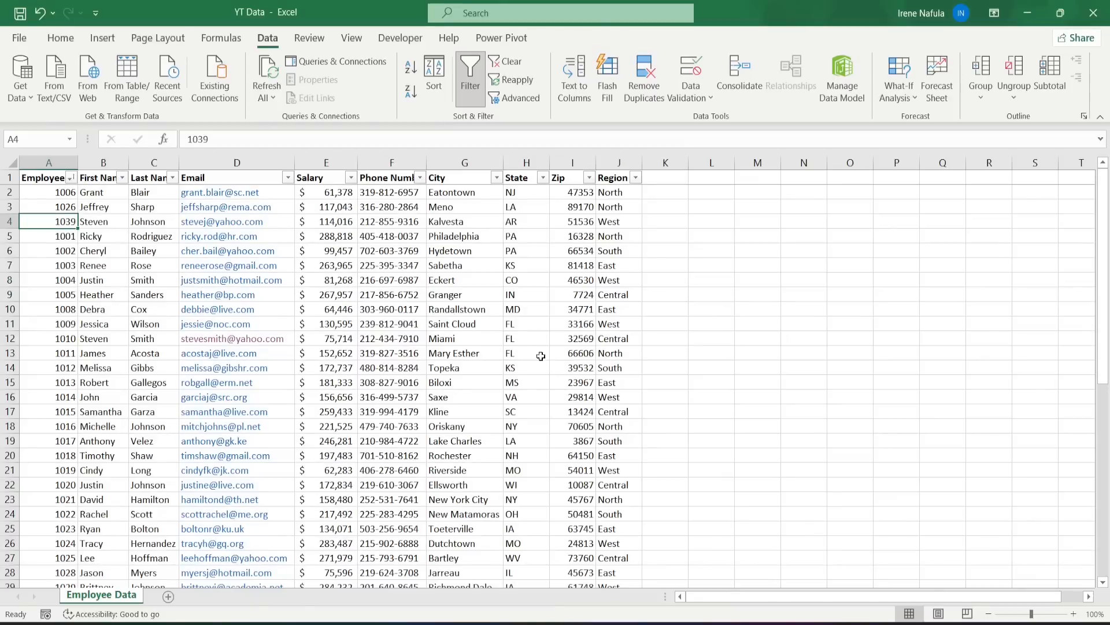